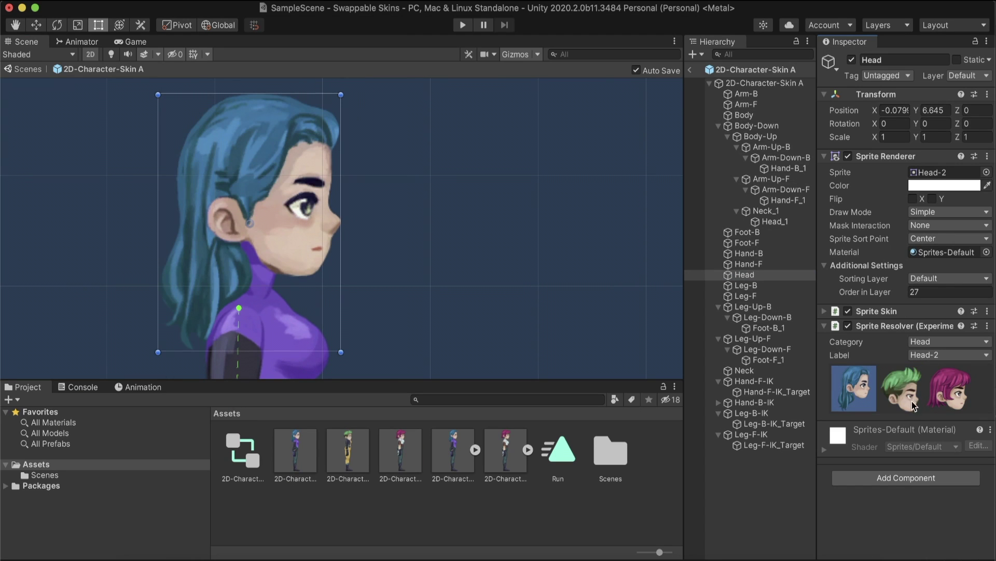
# Cycle the head through the green-, pink- and green-haired skins, then back to blue.
pyautogui.click(912, 401)
pyautogui.click(938, 401)
pyautogui.click(888, 399)
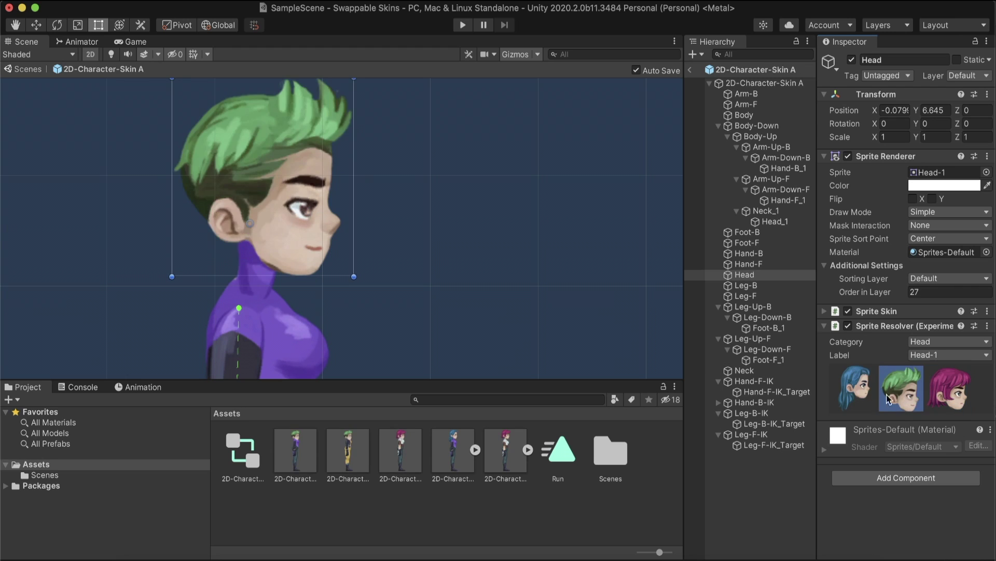
pyautogui.click(854, 388)
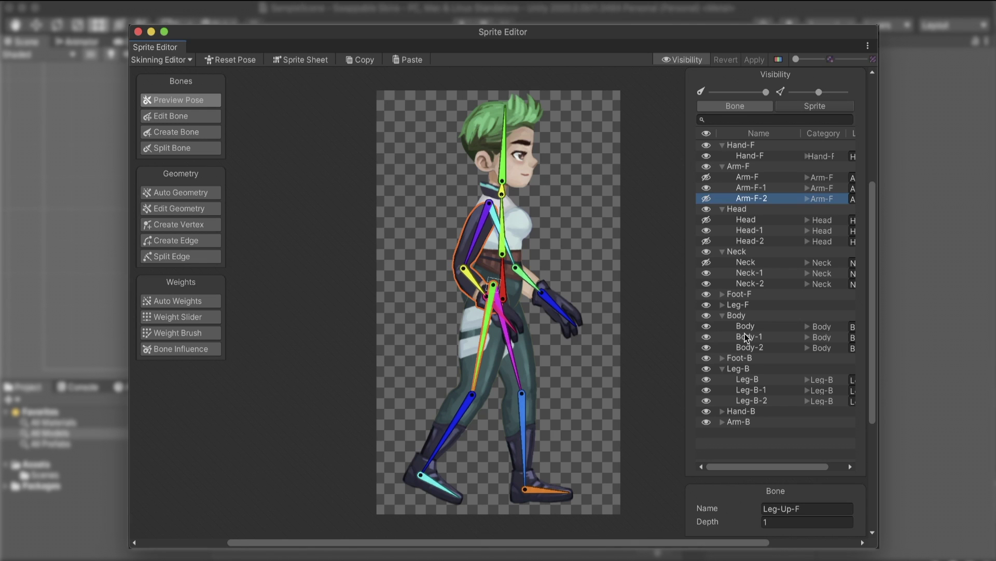
# Preview the Body, Body-1 and purple Body-2 sprite variants in the Skinning Editor.
pyautogui.click(749, 327)
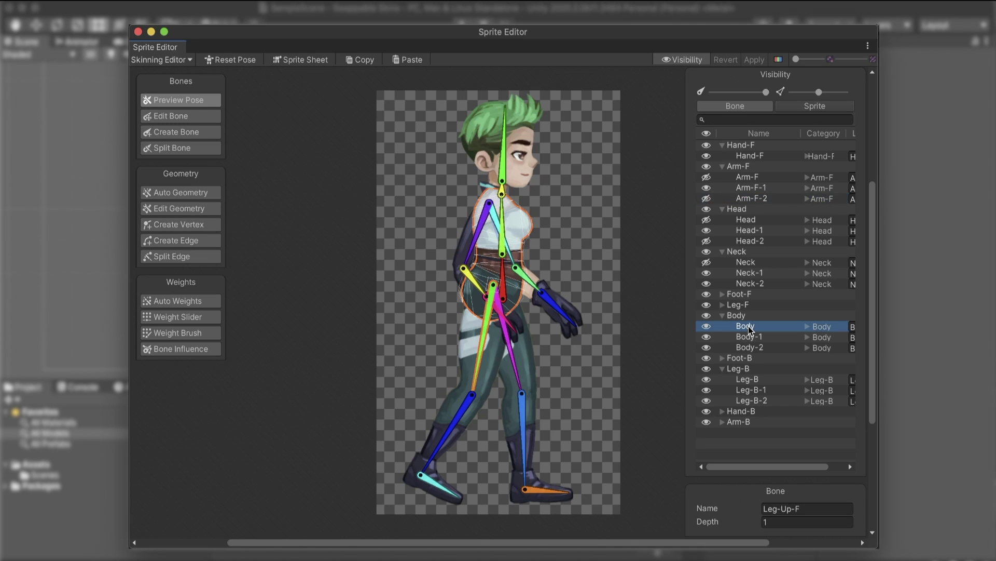
pyautogui.click(752, 337)
pyautogui.click(754, 349)
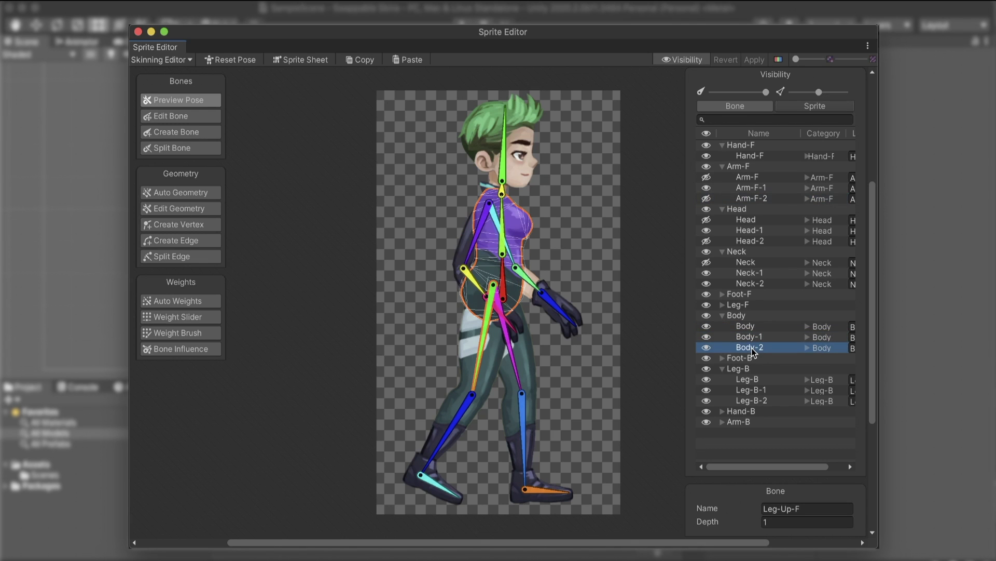
# Show the pink Head and blue Head-2 sprites, then select the 2D-Character-Skin characters.
pyautogui.click(706, 220)
pyautogui.click(706, 242)
pyautogui.click(743, 242)
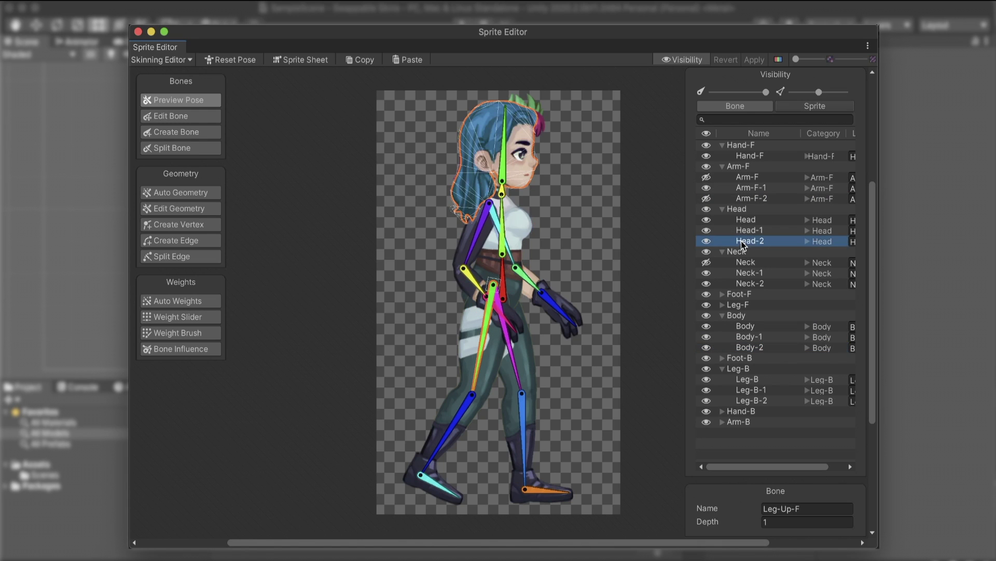
pyautogui.click(749, 232)
pyautogui.click(750, 221)
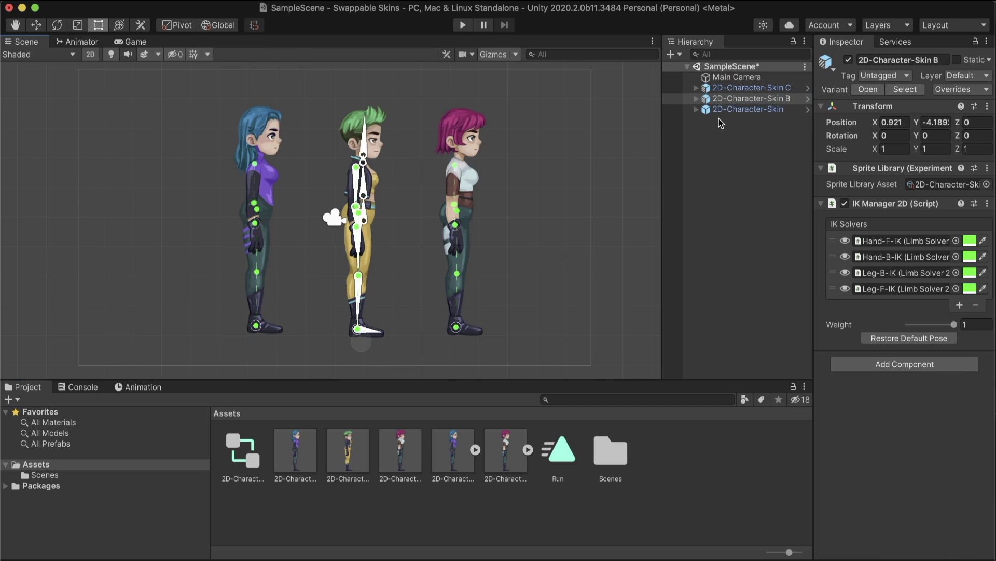
pyautogui.click(719, 111)
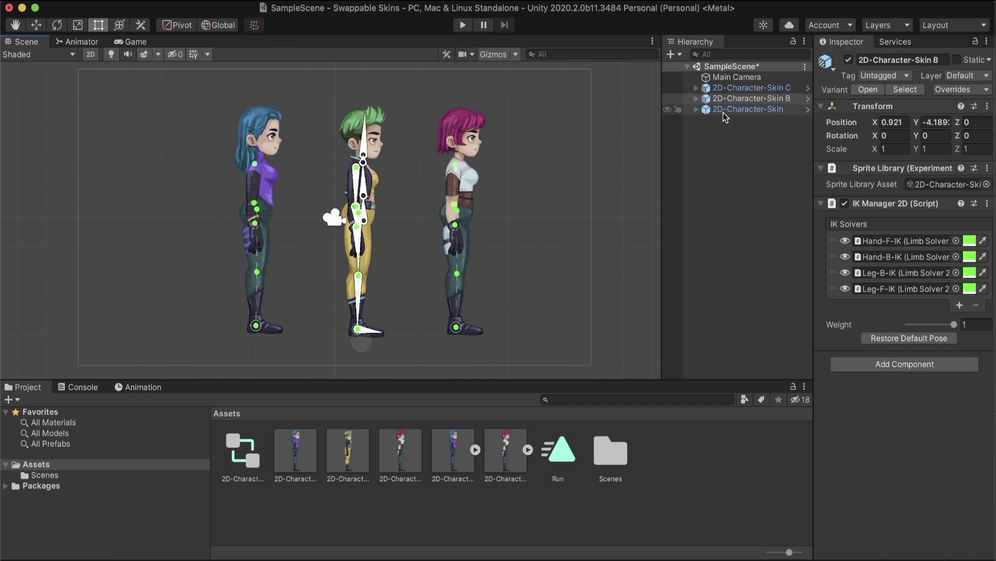
pyautogui.click(732, 86)
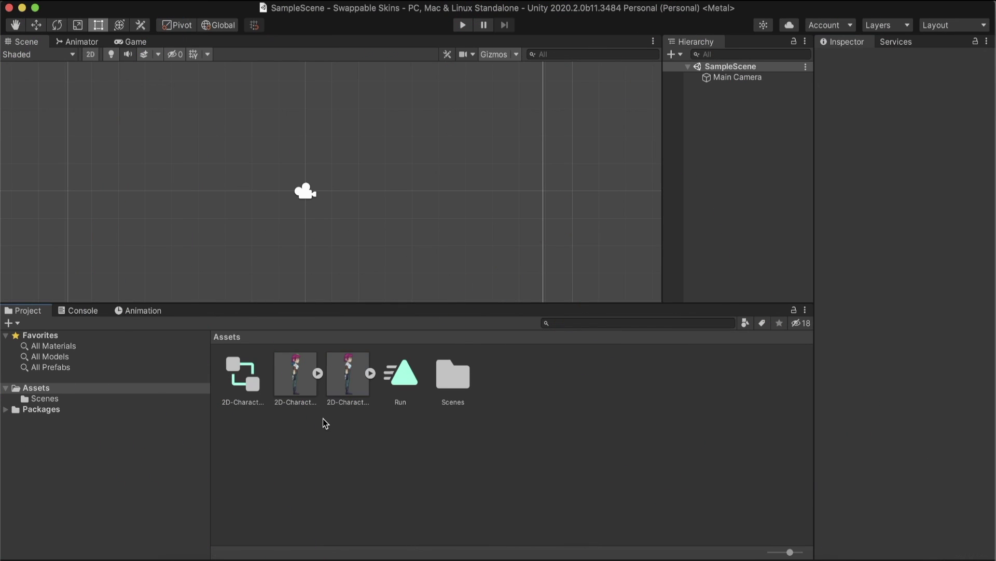
# Expand the second 2D-Character asset into its sprite parts and preview its packed texture atlas.
pyautogui.click(296, 379)
pyautogui.click(317, 373)
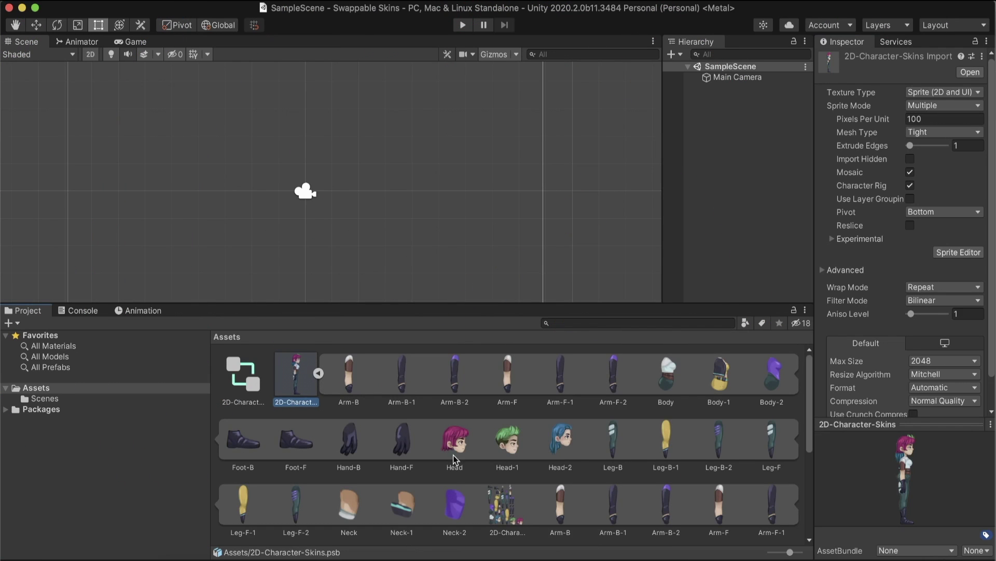
pyautogui.click(497, 508)
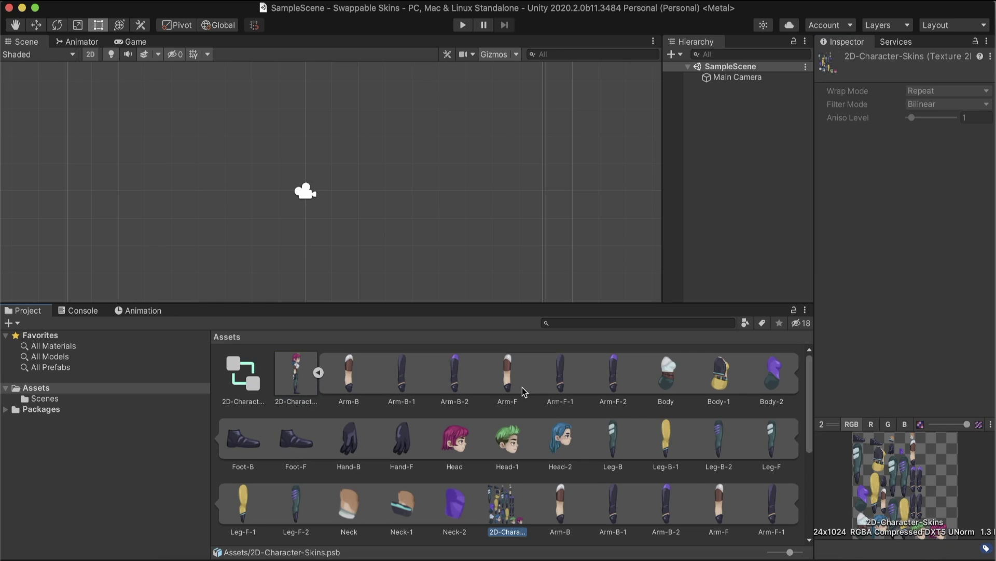
pyautogui.scroll(-5, 351, 500)
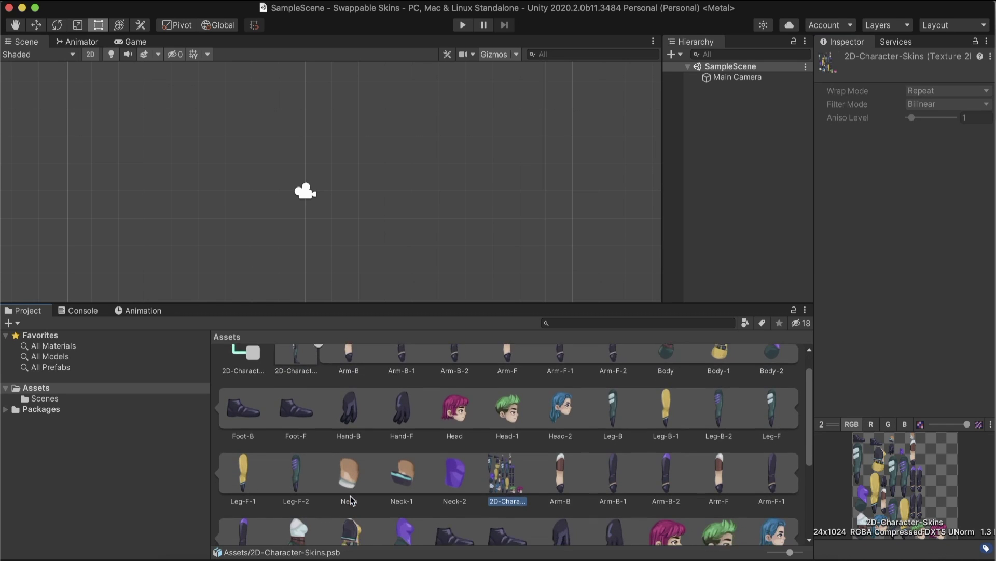
pyautogui.scroll(5, 351, 500)
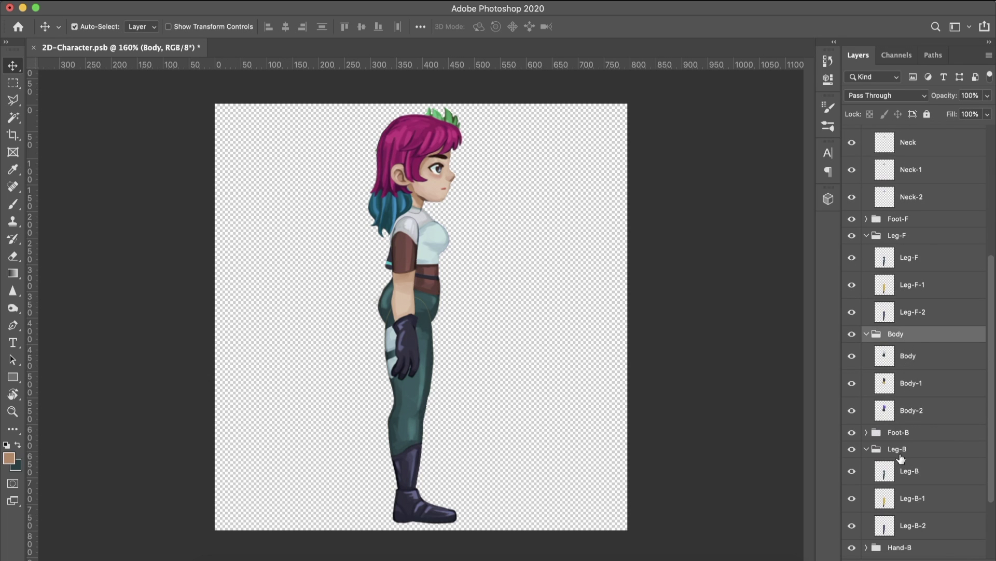
pyautogui.click(901, 455)
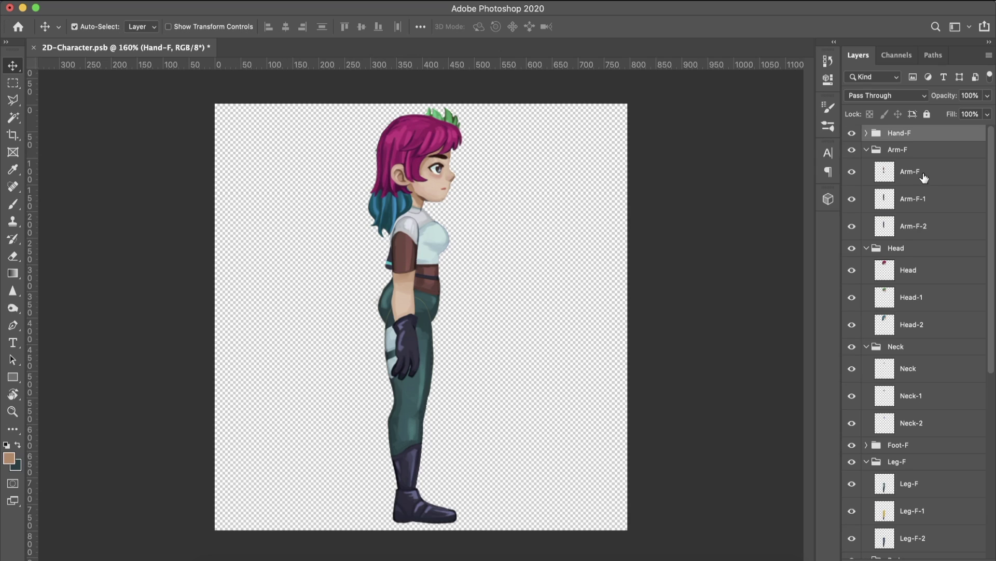
pyautogui.scroll(-3, 925, 177)
pyautogui.click(910, 198)
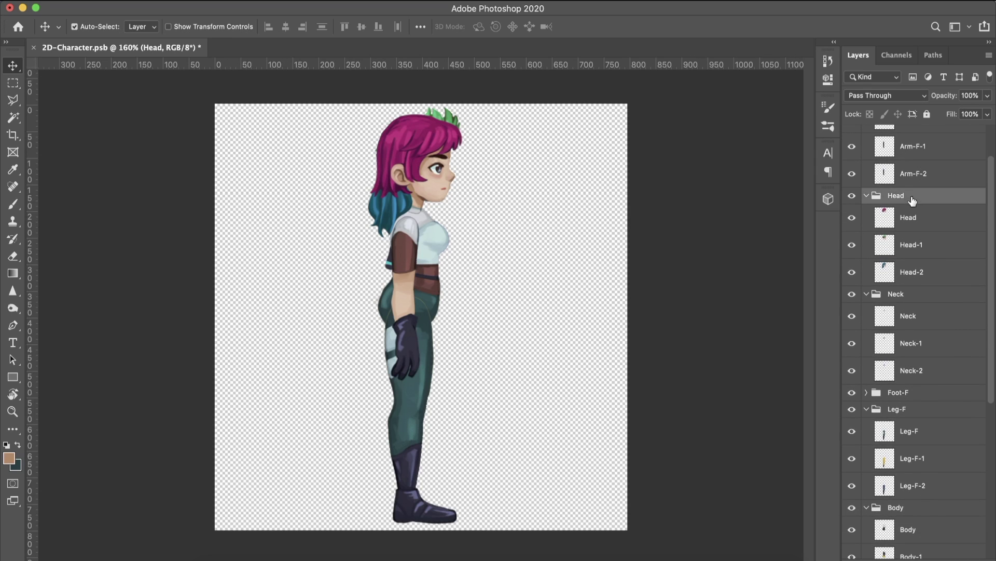
pyautogui.click(898, 296)
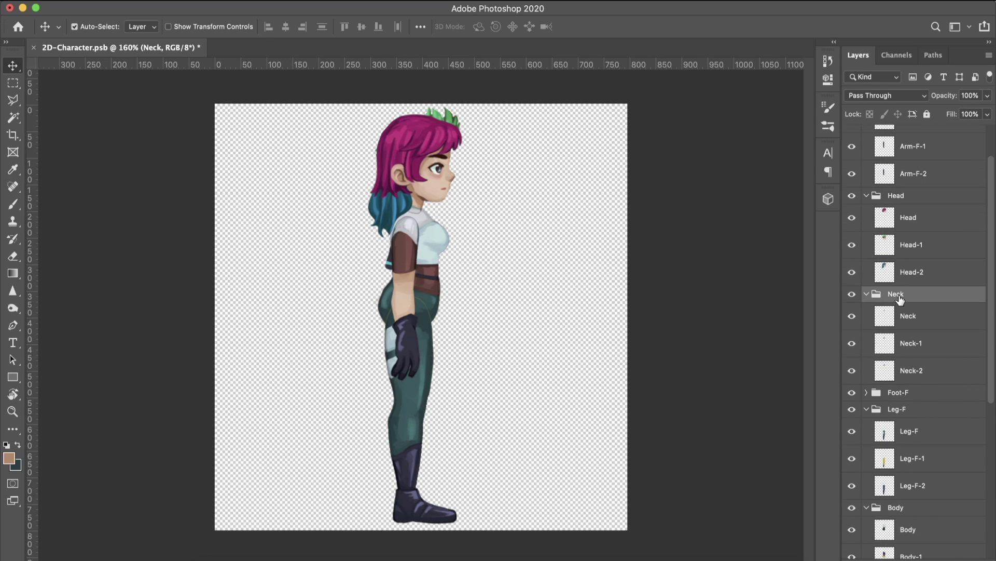
pyautogui.scroll(-8, 899, 299)
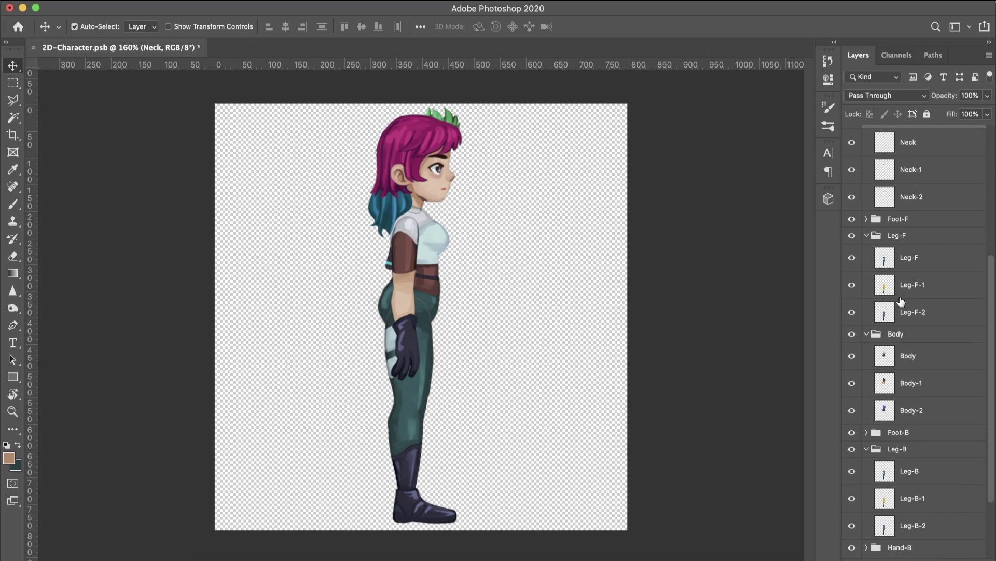
pyautogui.click(902, 336)
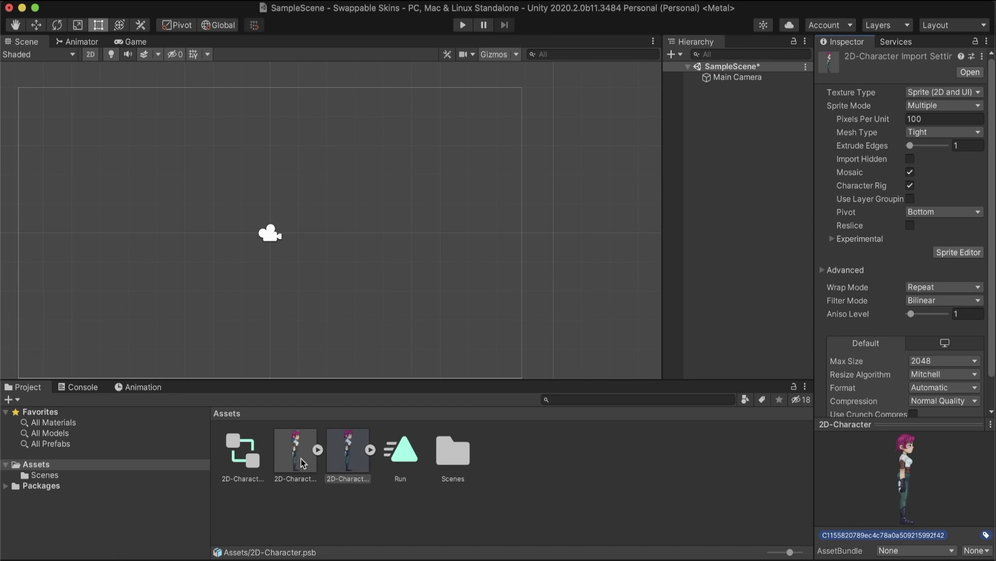
# Open the 2D-Character-Skin sprite sheet in the Skinning Editor.
pyautogui.click(303, 462)
pyautogui.click(958, 252)
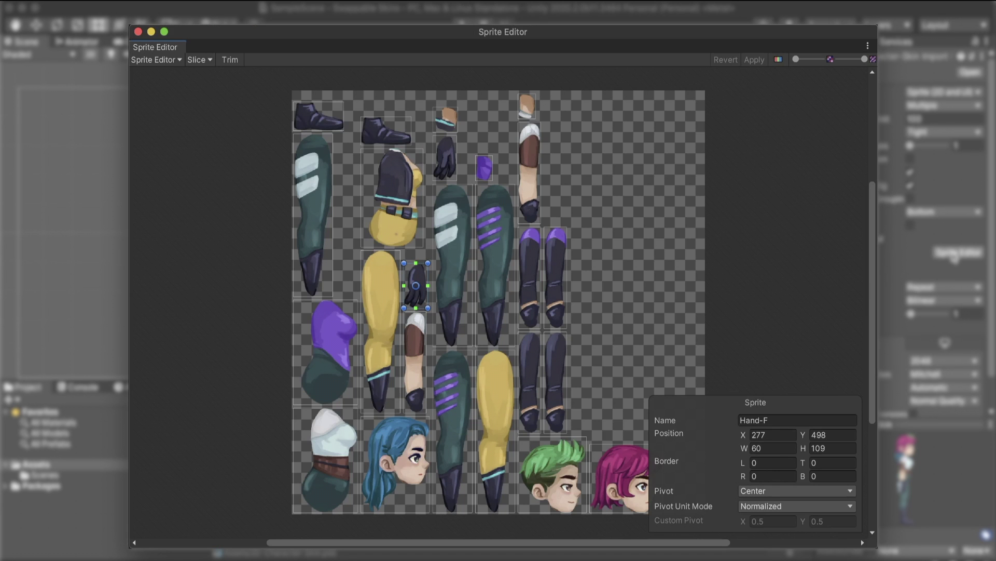
pyautogui.click(177, 61)
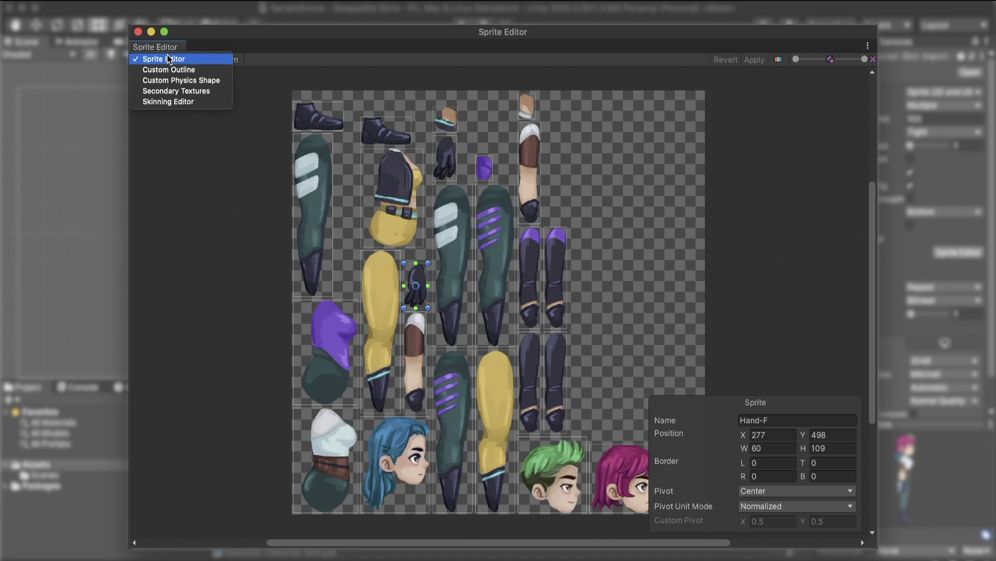
pyautogui.click(167, 103)
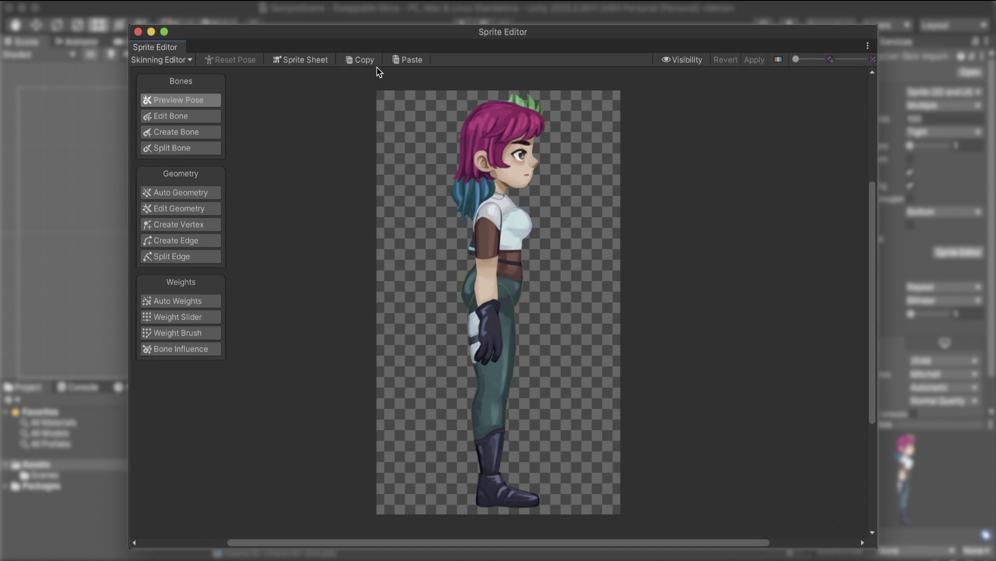
# Paste the copied bones onto the character and swing the skeleton around the hip in Preview Pose.
pyautogui.click(411, 62)
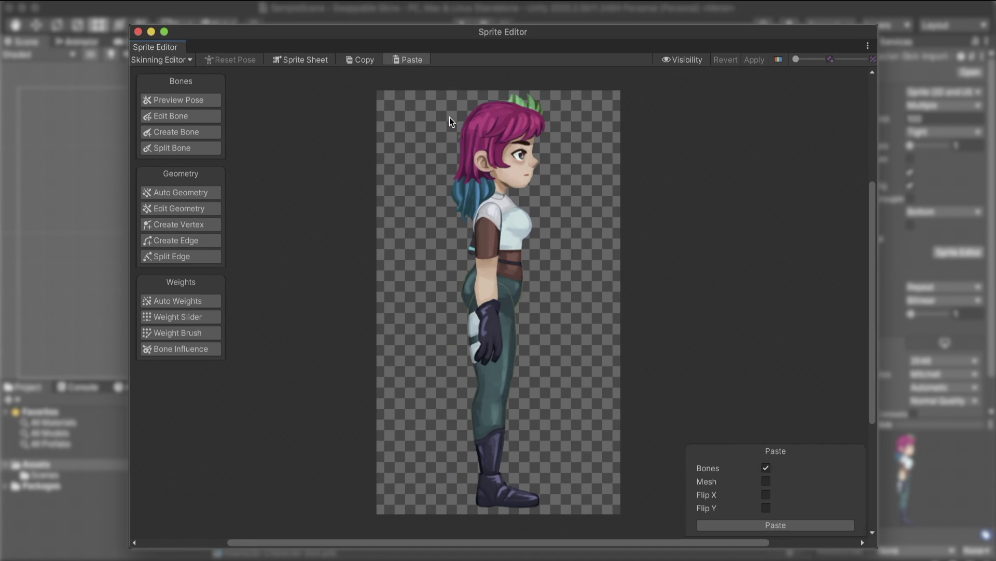
pyautogui.click(720, 524)
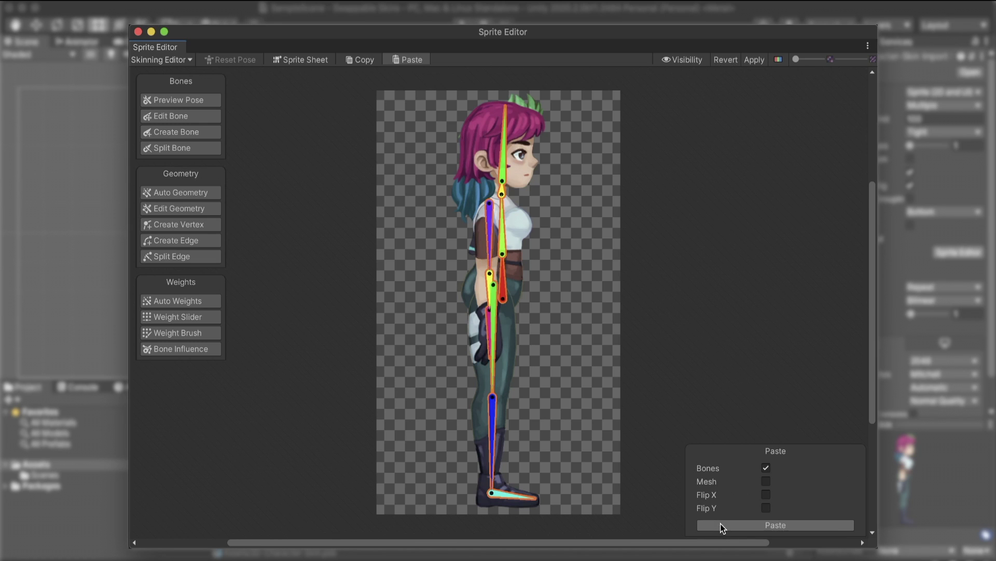
pyautogui.click(195, 101)
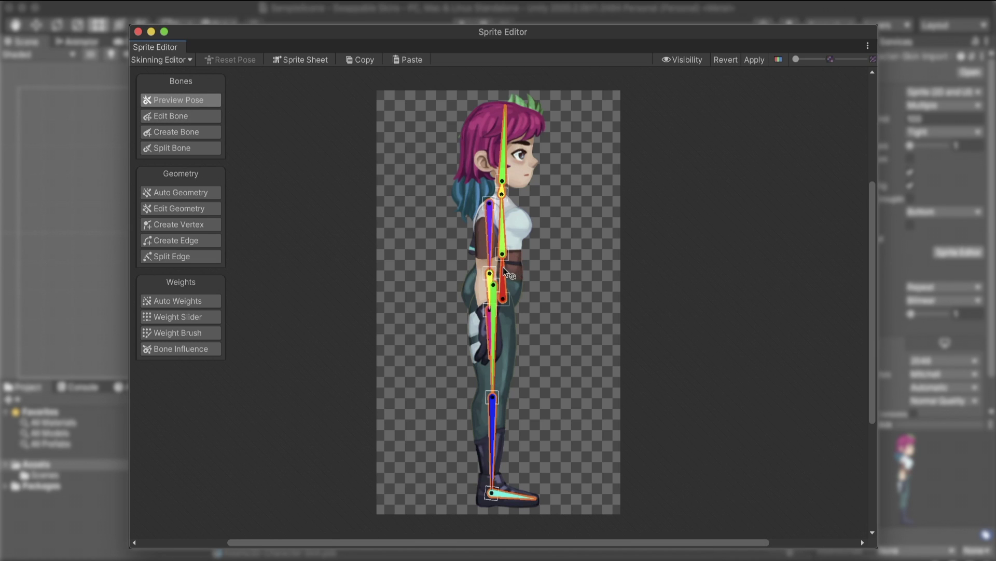
pyautogui.moveTo(508, 273)
pyautogui.mouseDown()
pyautogui.moveTo(494, 267)
pyautogui.moveTo(503, 264)
pyautogui.mouseUp()
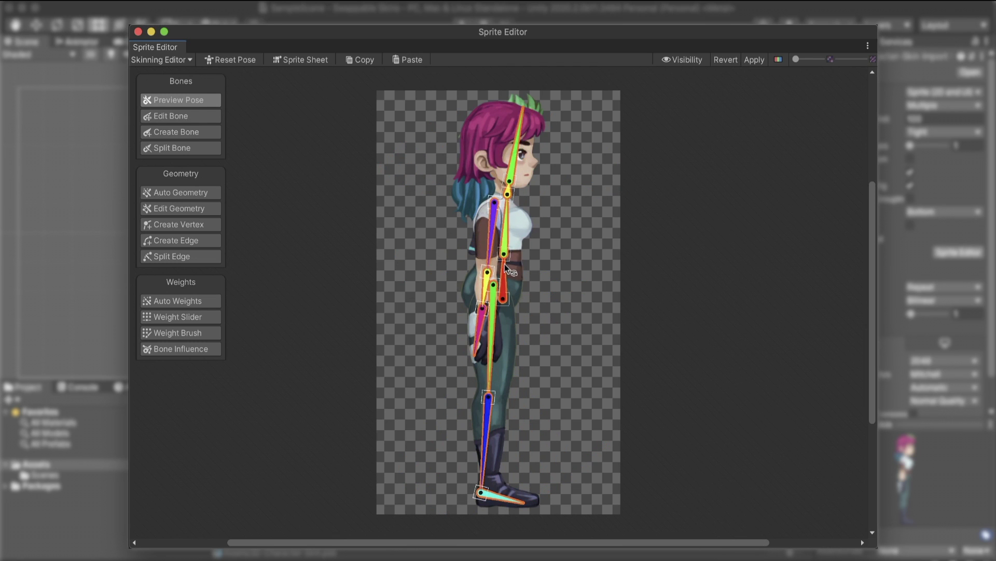
# List sprites in the Visibility panel and view the bones influencing the Arm-F sprite.
pyautogui.click(676, 61)
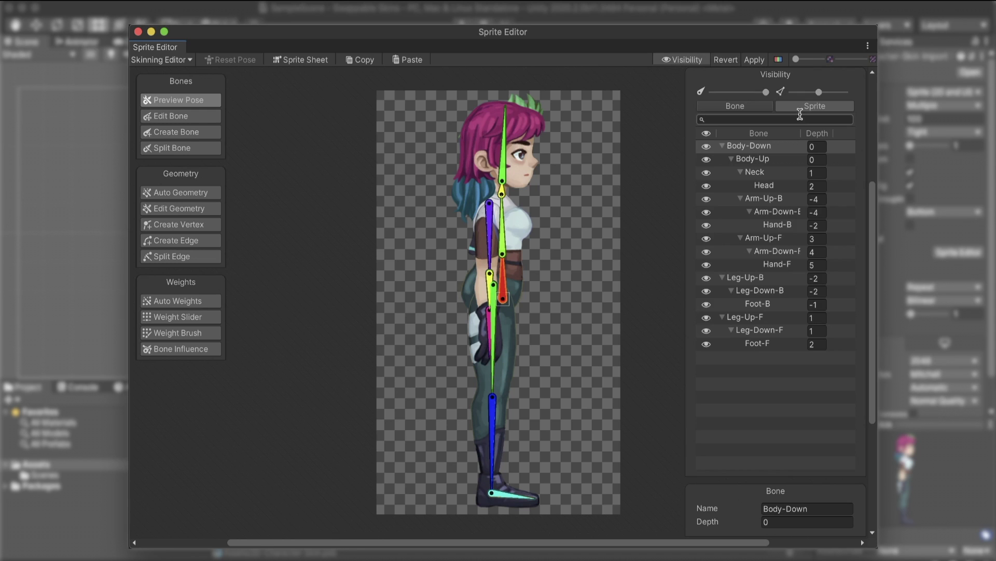
pyautogui.click(803, 107)
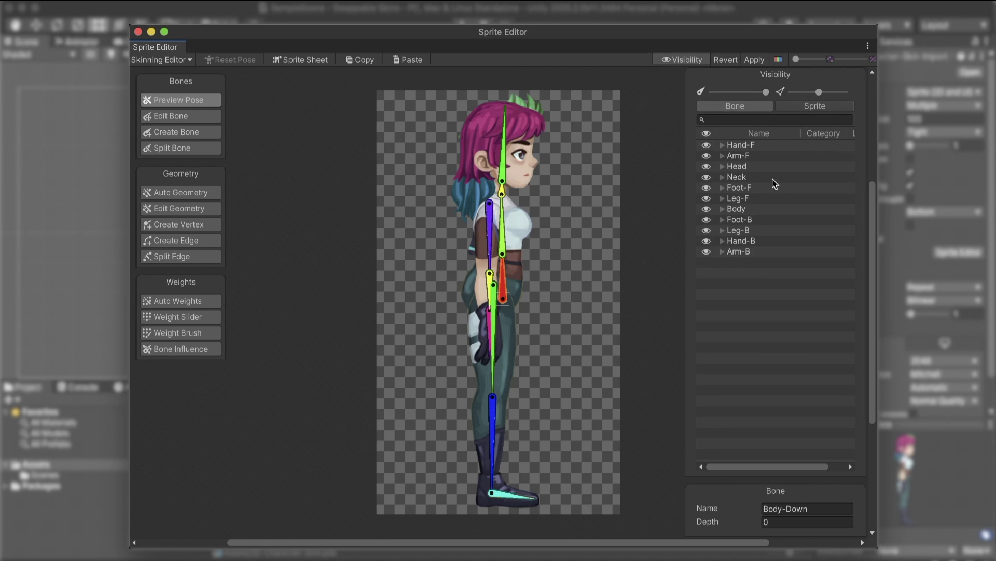
pyautogui.click(721, 156)
pyautogui.click(748, 166)
pyautogui.click(181, 349)
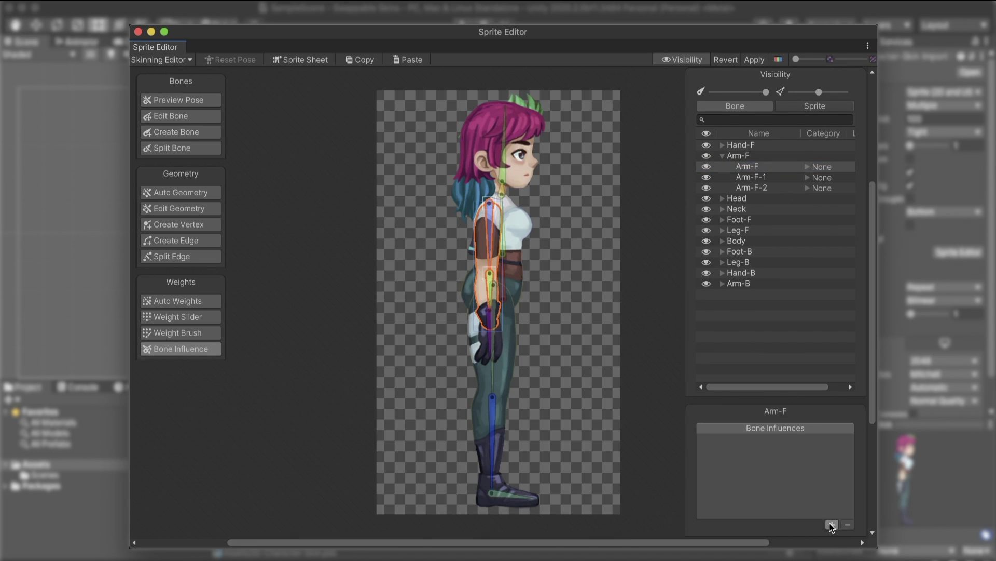
# Check bone influence on the Head, Head-1, Head-2, Neck and Hand-F sprites, then bring up Auto Geometry.
pyautogui.click(501, 195)
pyautogui.click(501, 195)
pyautogui.click(501, 195)
pyautogui.click(502, 195)
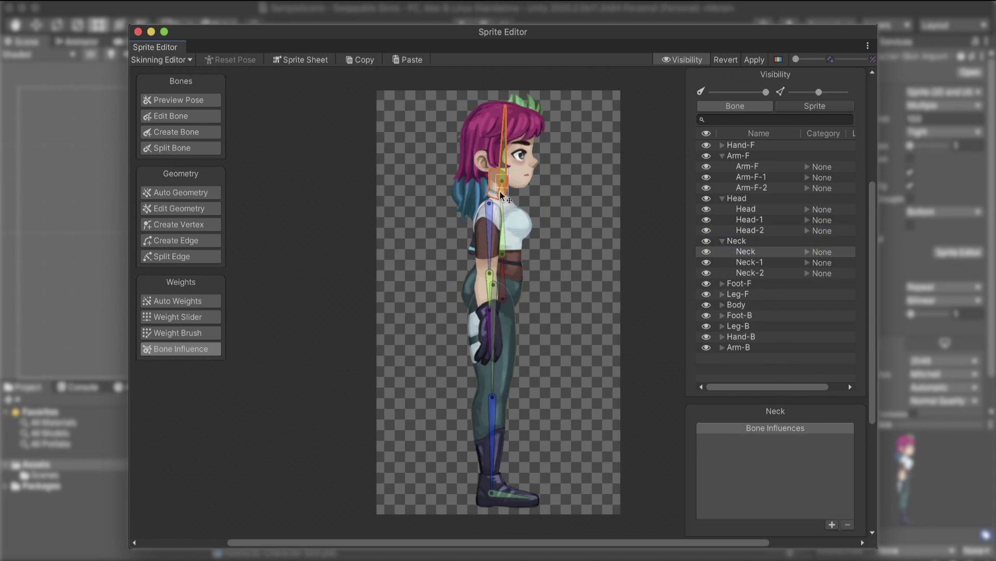
pyautogui.click(501, 195)
pyautogui.click(501, 195)
pyautogui.click(501, 195)
pyautogui.click(501, 196)
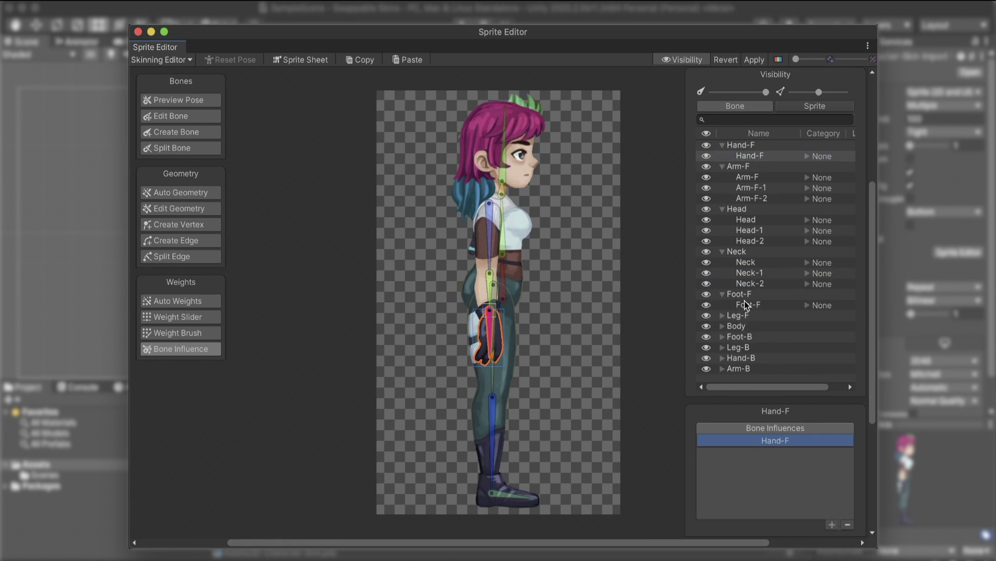
pyautogui.click(197, 194)
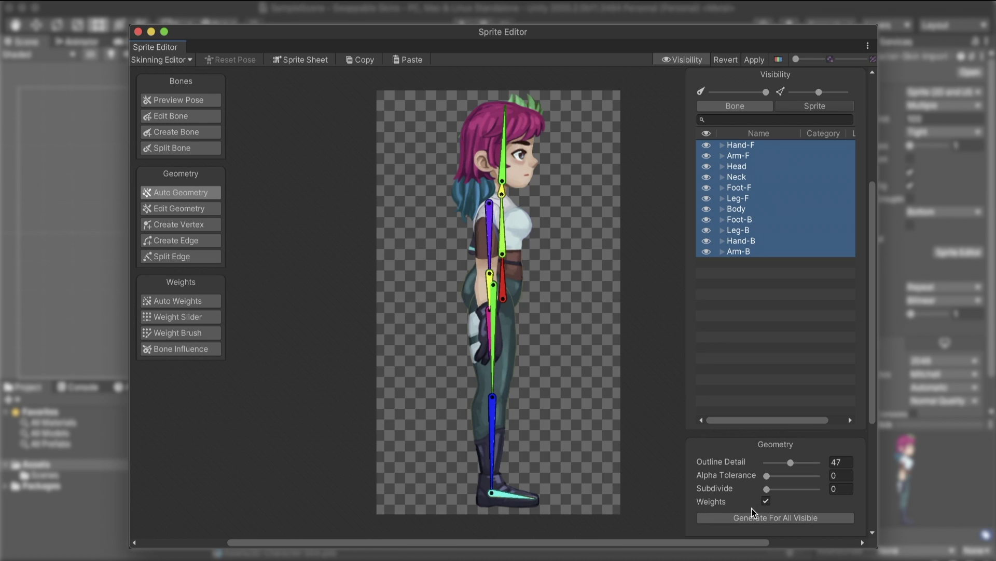
# Generate meshes and weights for all visible sprites, then edit the body sprite's mesh outline.
pyautogui.click(726, 517)
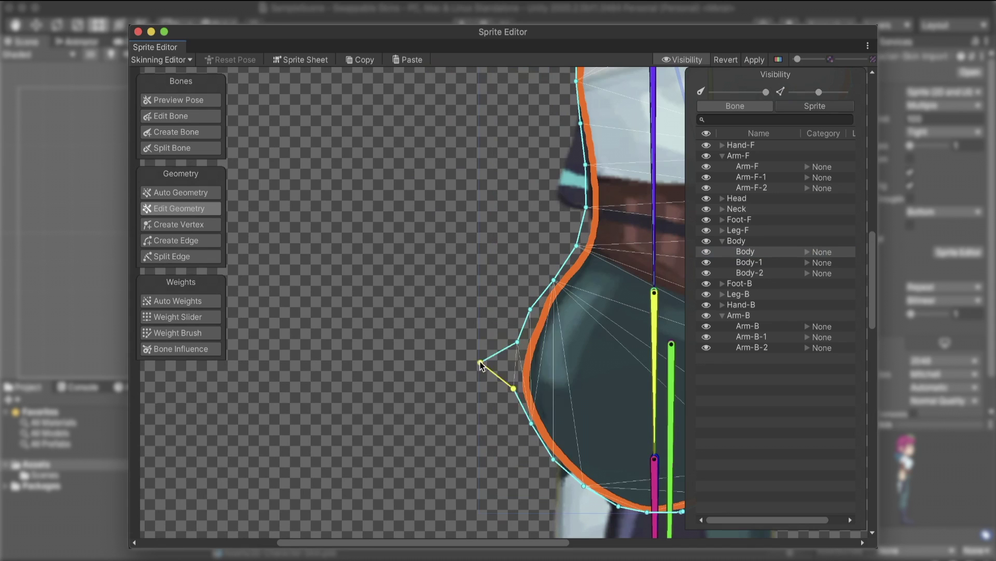
pyautogui.click(477, 351)
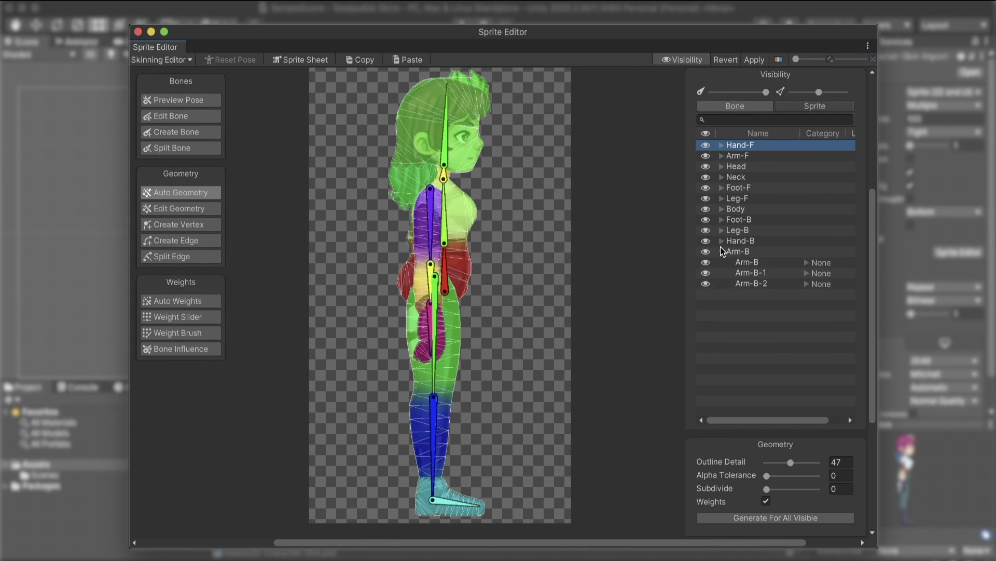
pyautogui.click(721, 251)
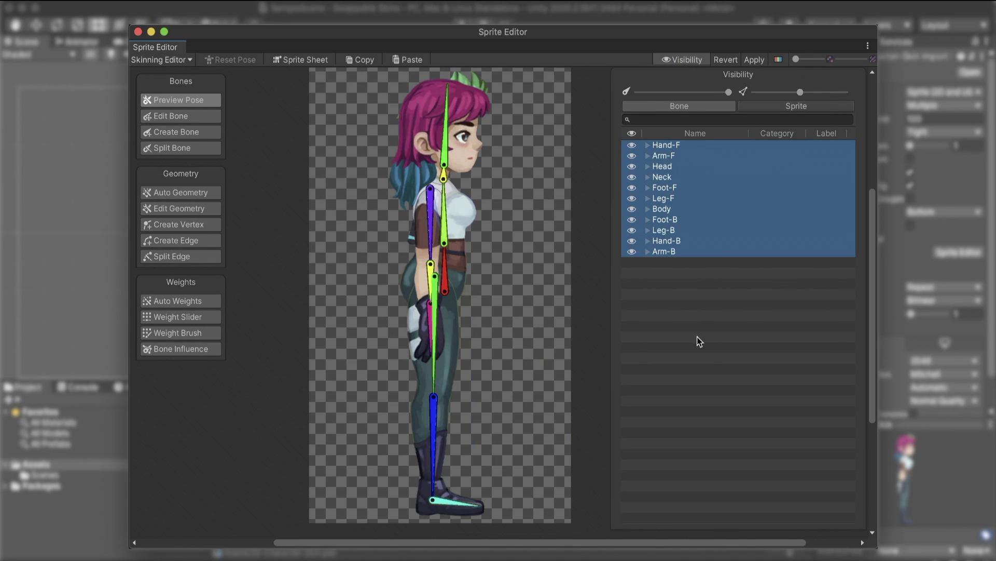
# Select the Body, Arm-F and Hand-F groups in turn.
pyautogui.click(671, 208)
pyautogui.click(675, 155)
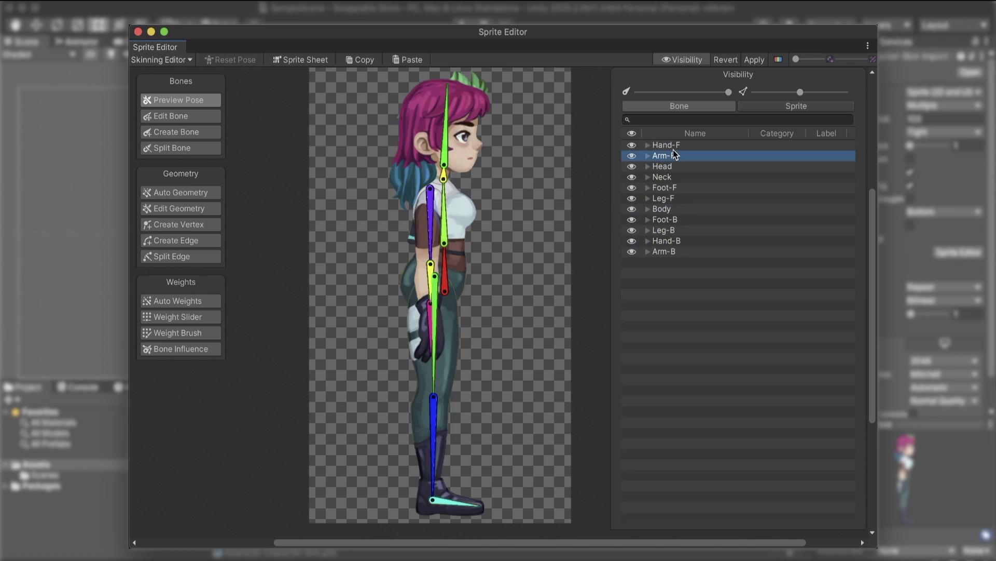
pyautogui.click(676, 146)
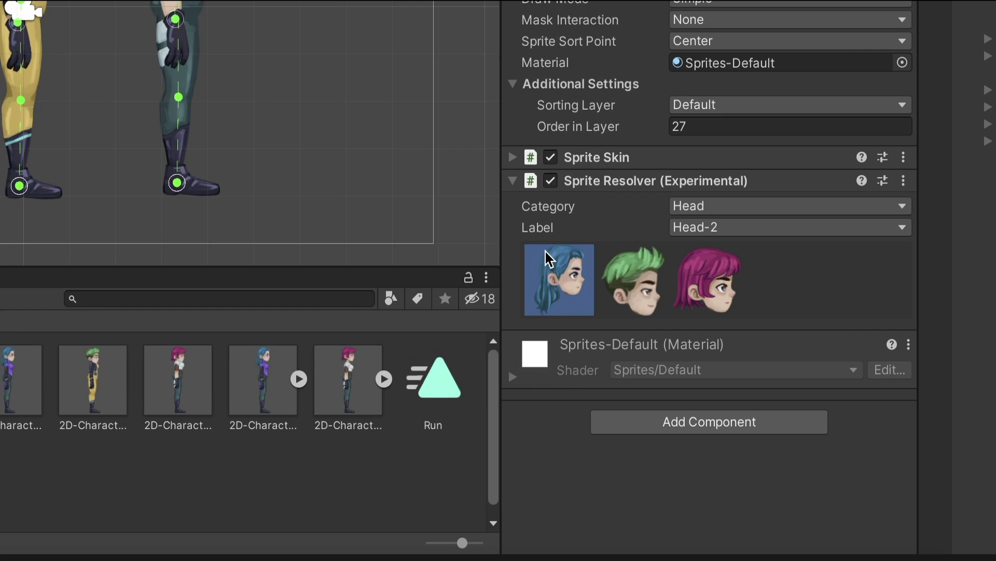
# Set the part's category to Body and settle on the white-top body variant.
pyautogui.click(687, 209)
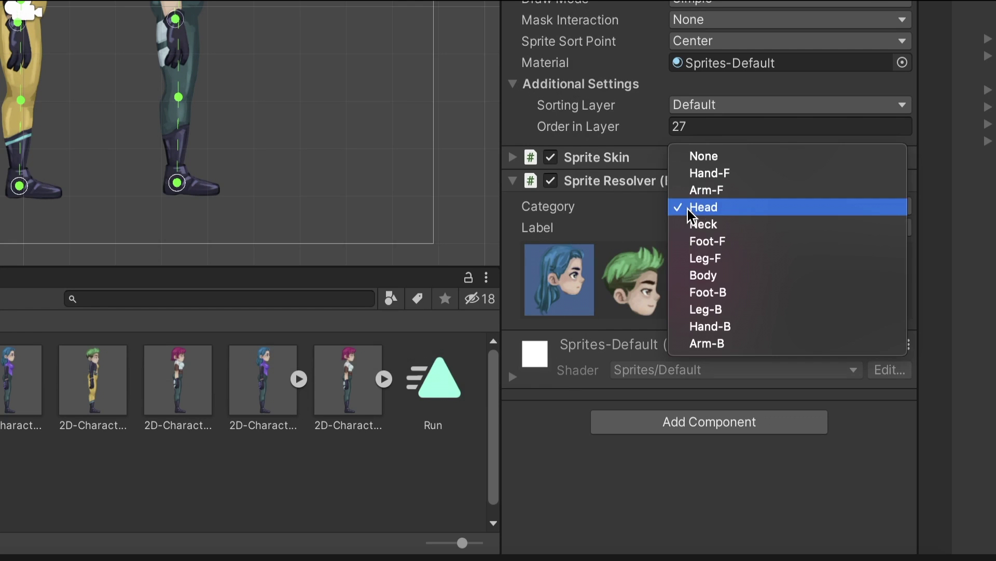
pyautogui.click(762, 279)
pyautogui.click(640, 285)
pyautogui.click(709, 293)
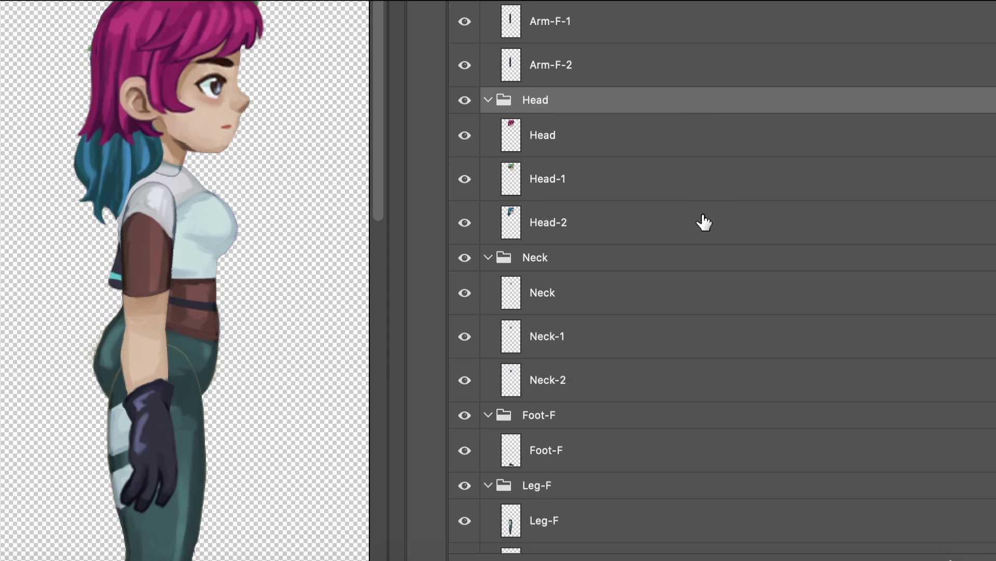
# Review the Head and Neck variant layers in Photoshop and select the Neck-2 layer.
pyautogui.click(676, 383)
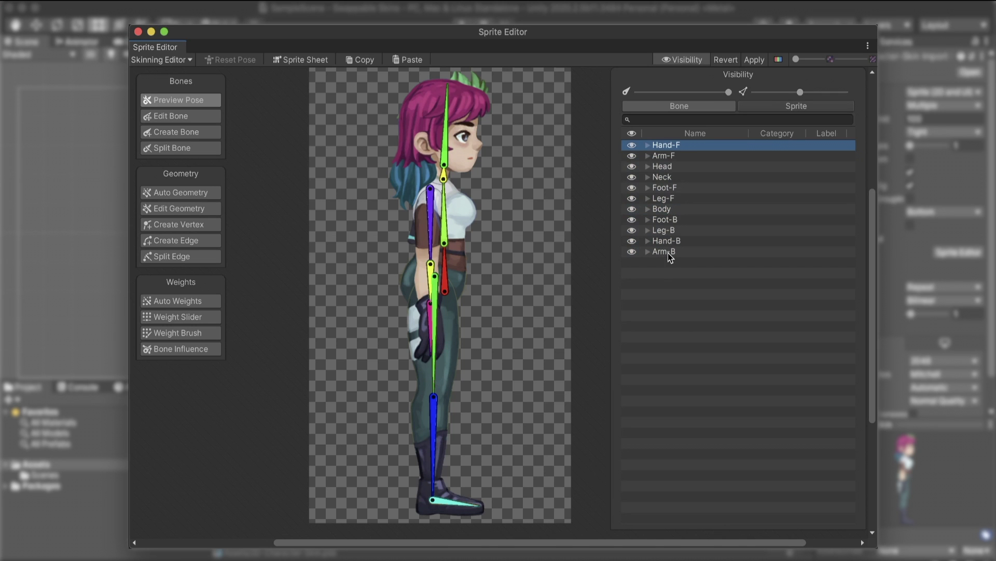
# Convert all part groups from Hand-F to Arm-B into sprite categories.
pyautogui.keyDown('shift'); pyautogui.click(669, 253); pyautogui.keyUp('shift')
pyautogui.rightClick(756, 139)
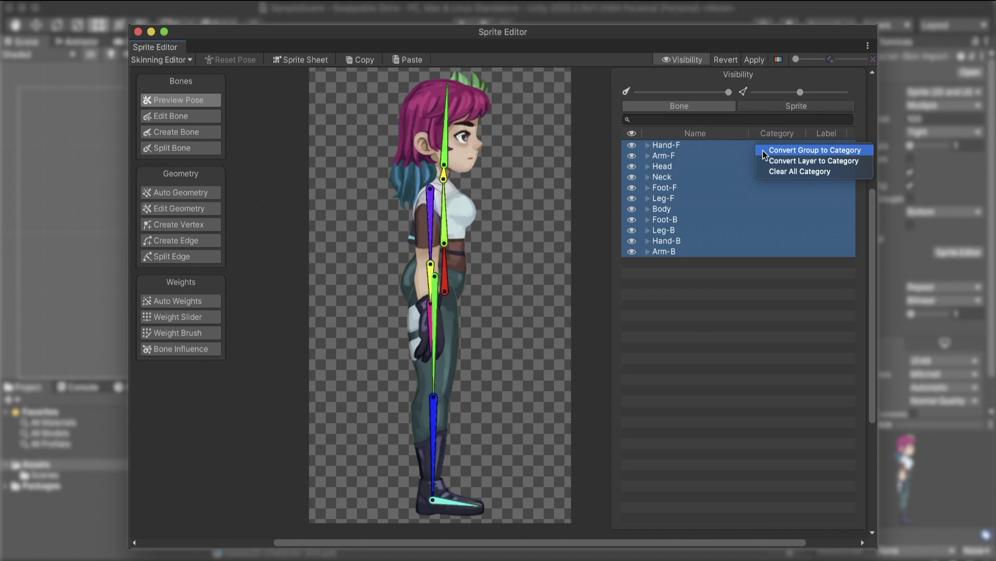
pyautogui.click(764, 150)
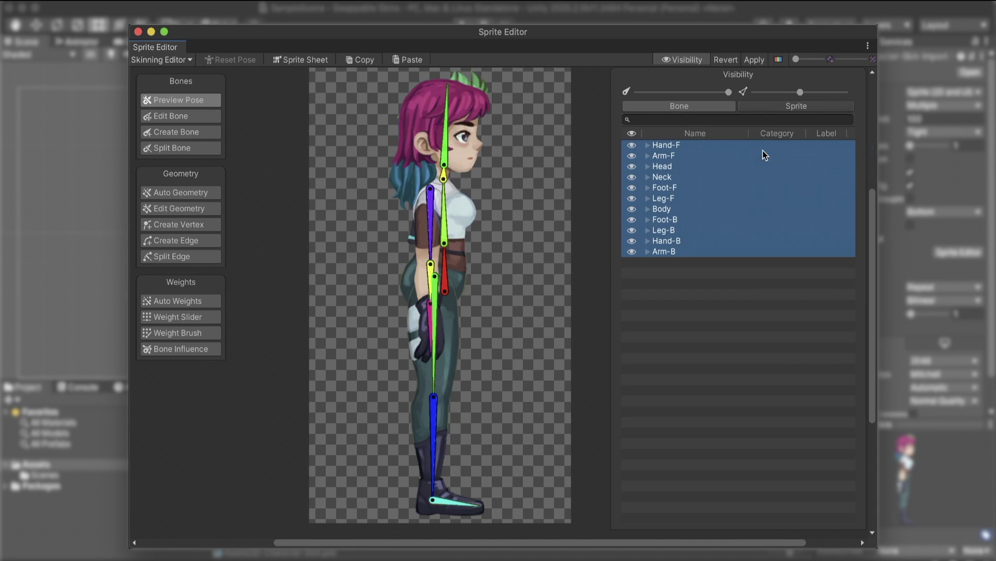
# Verify the Head category labels, apply the changes and close the Sprite Editor.
pyautogui.click(709, 166)
pyautogui.click(647, 166)
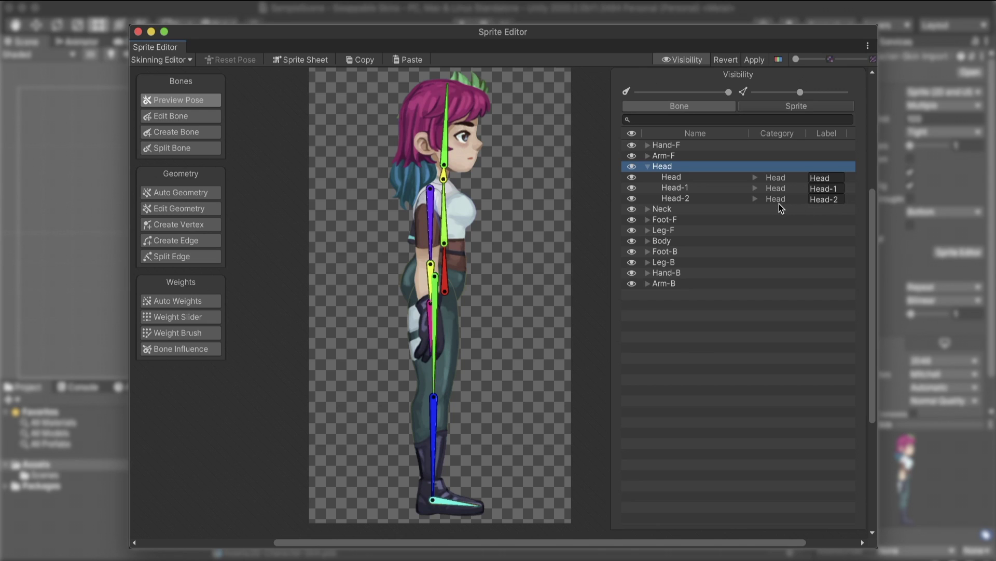
pyautogui.click(648, 166)
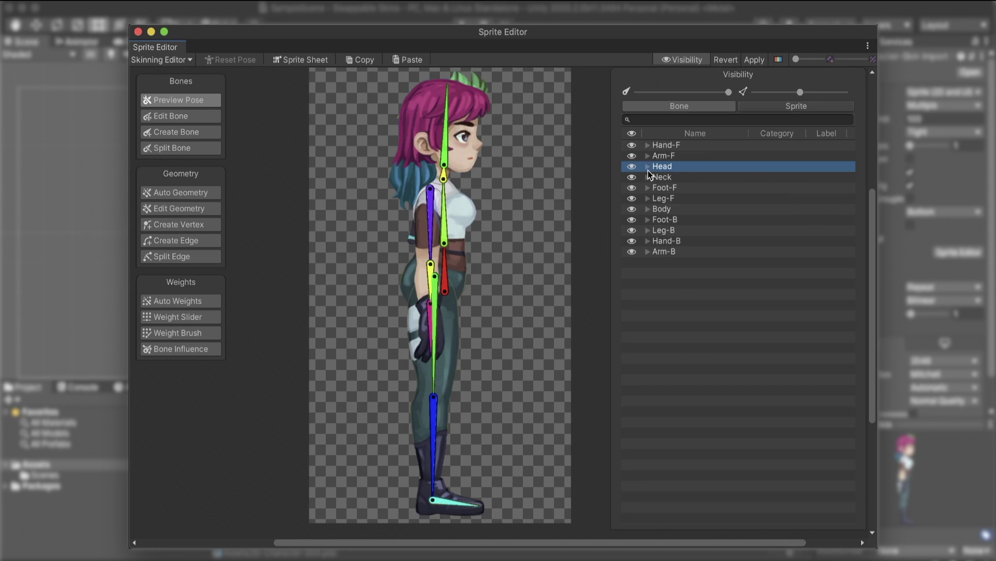
pyautogui.click(761, 61)
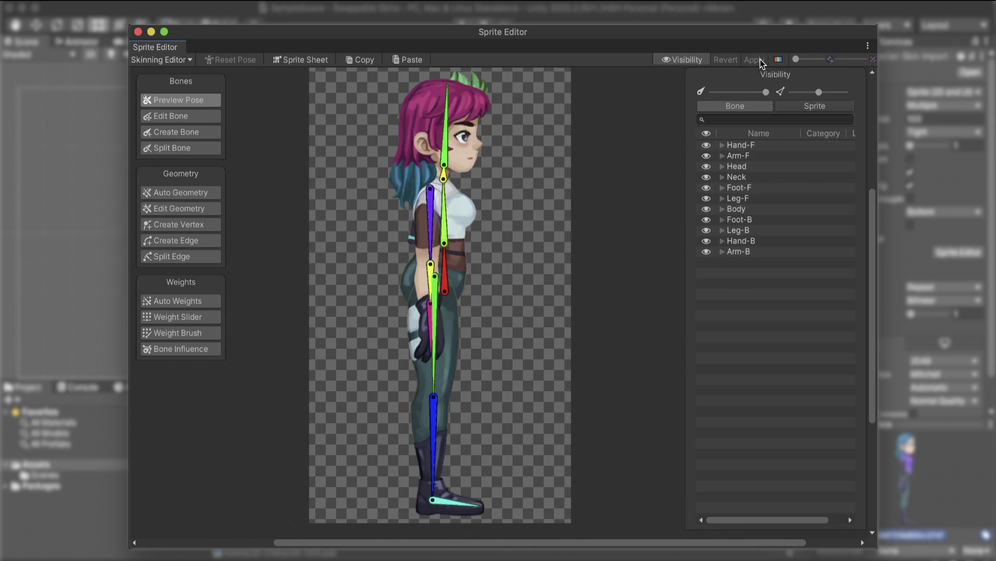
pyautogui.click(138, 32)
# Place the character in the scene, create a Hand-F IK target, test-pose limbs, then undo.
pyautogui.moveTo(294, 451); pyautogui.dragTo(195, 351)
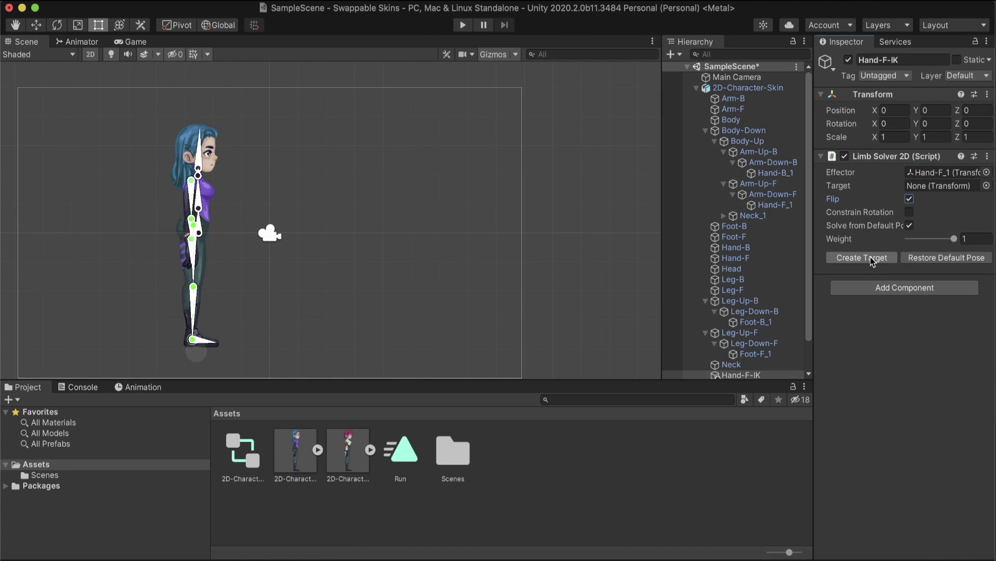
pyautogui.click(861, 258)
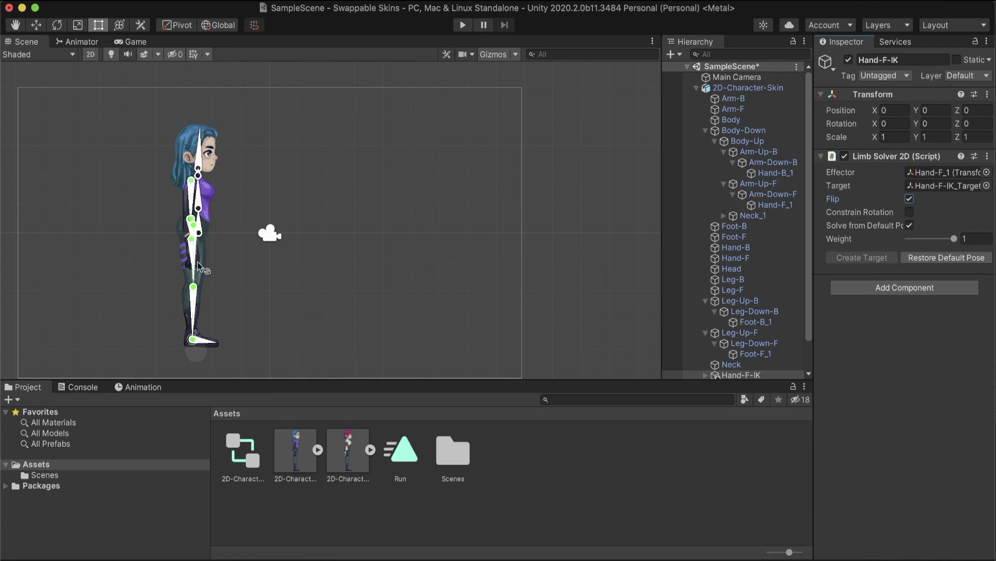
pyautogui.moveTo(193, 244); pyautogui.dragTo(234, 188)
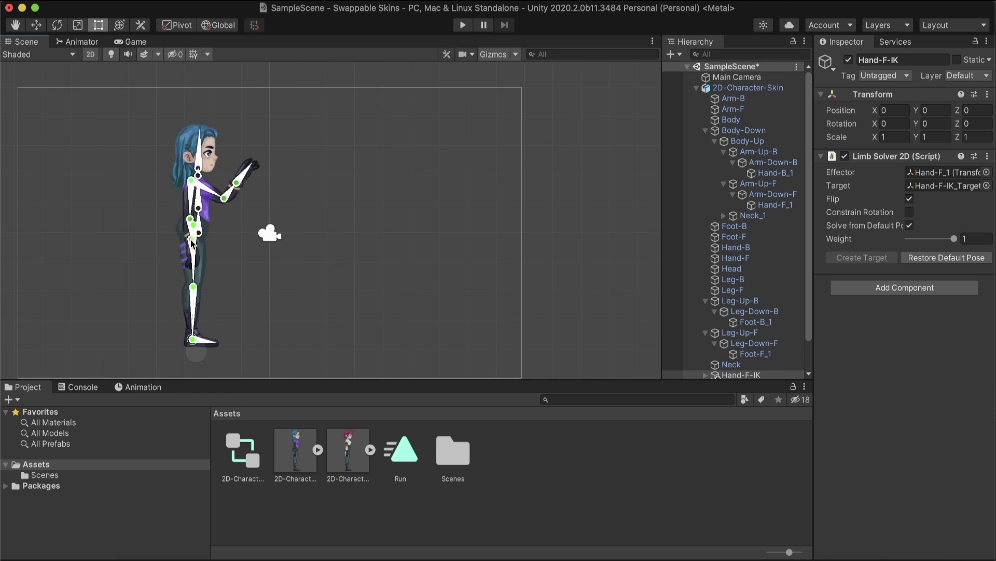
pyautogui.moveTo(193, 223); pyautogui.dragTo(200, 319)
pyautogui.press('super+z')
pyautogui.press('super+z')
pyautogui.press('super+z')
pyautogui.press('super+z')
pyautogui.press('super+z')
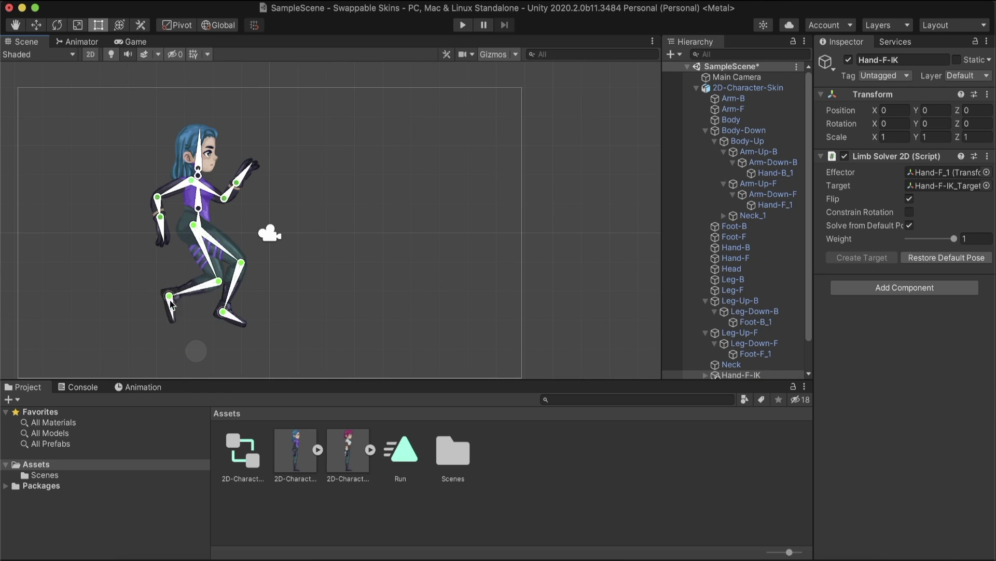
# Frame the character in the view and select the 2D-Character-Skin root object.
pyautogui.scroll(2, 138, 280)
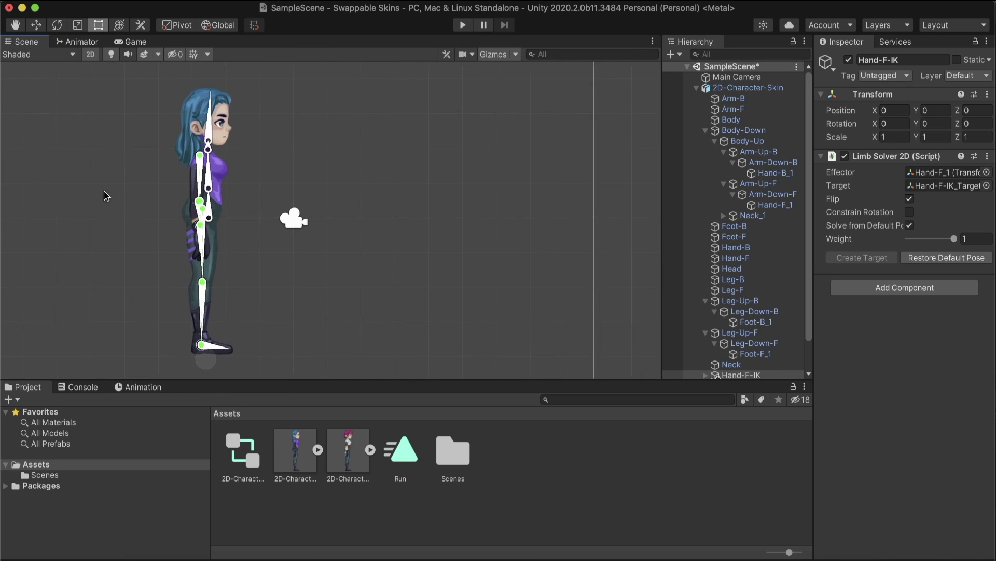
pyautogui.scroll(2, 102, 196)
pyautogui.moveTo(102, 195); pyautogui.dragTo(140, 243, button='middle')
pyautogui.click(754, 90)
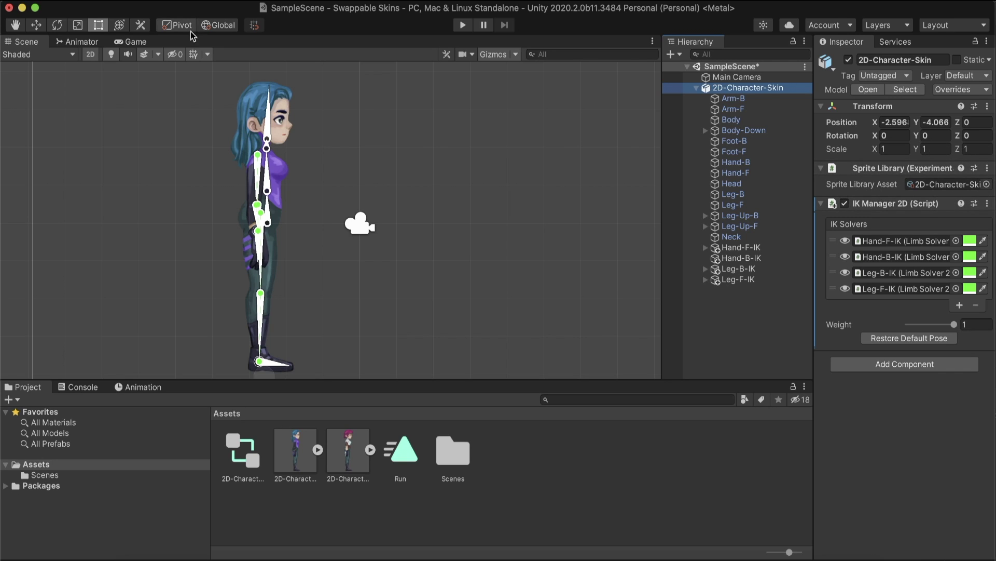
pyautogui.click(134, 2)
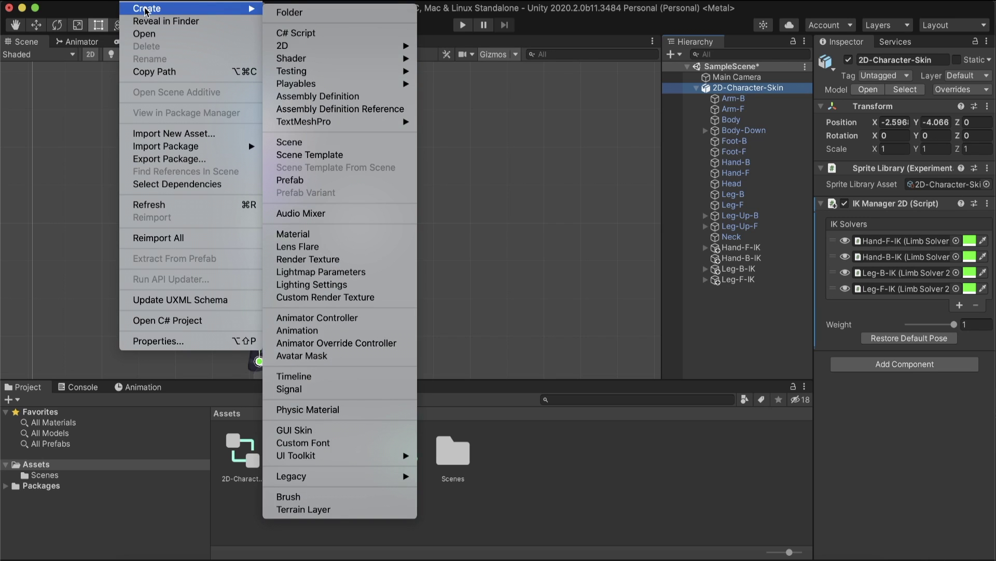
pyautogui.moveTo(283, 48)
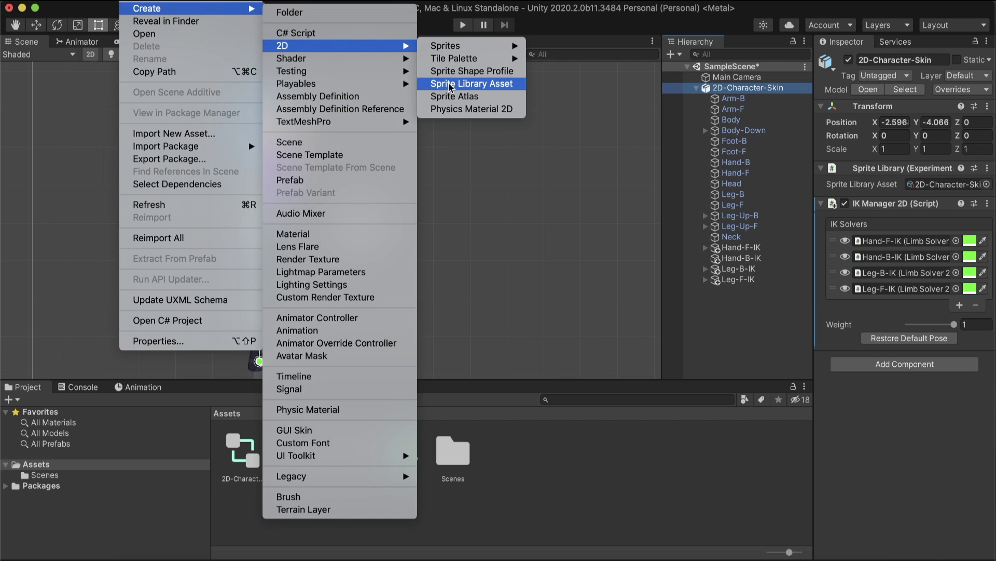
# Try the yellow Body-1 and white-top Body torsos, then return to purple Body-2.
pyautogui.press('Escape')
pyautogui.click(731, 119)
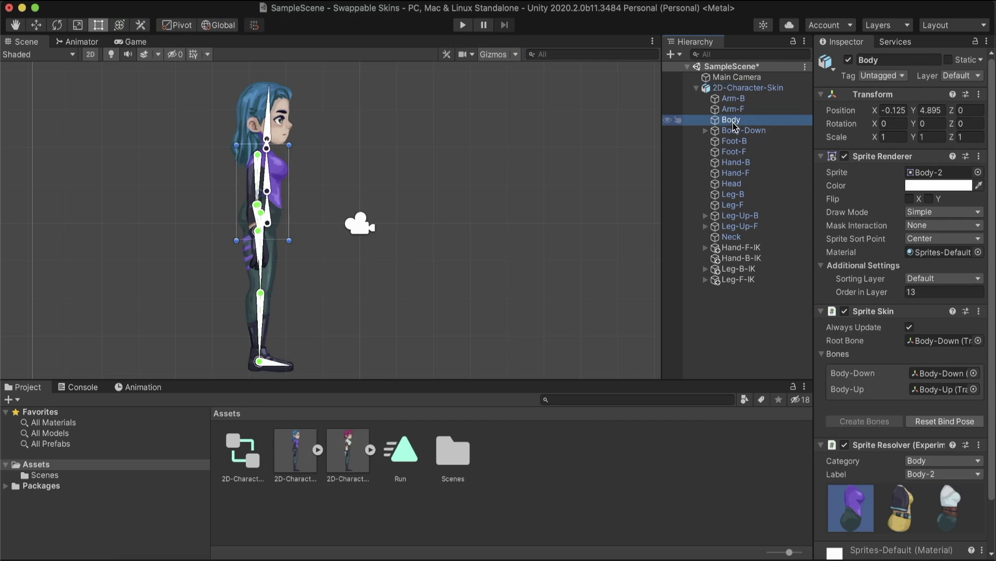
pyautogui.scroll(-2, 903, 333)
pyautogui.scroll(-1, 903, 332)
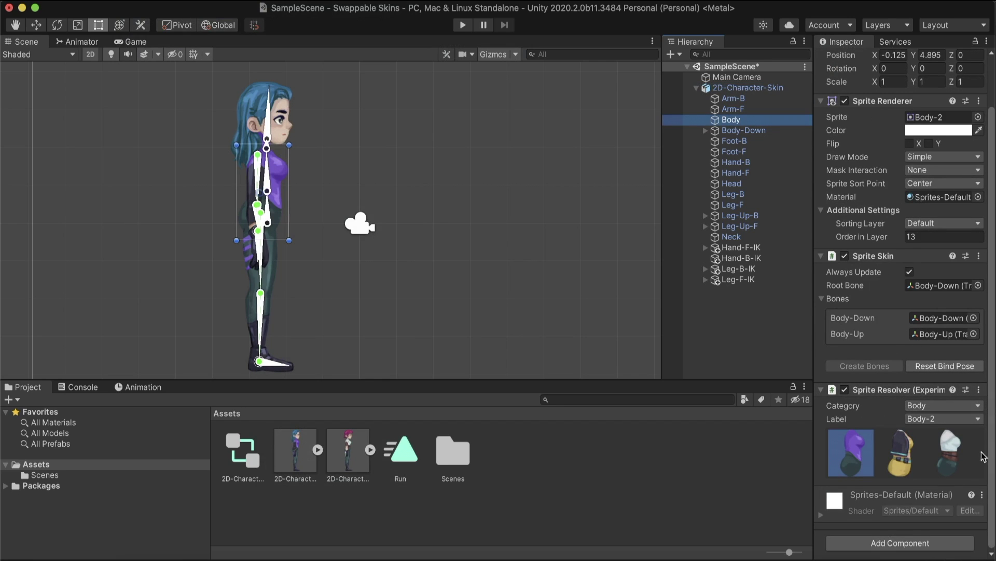
pyautogui.click(903, 463)
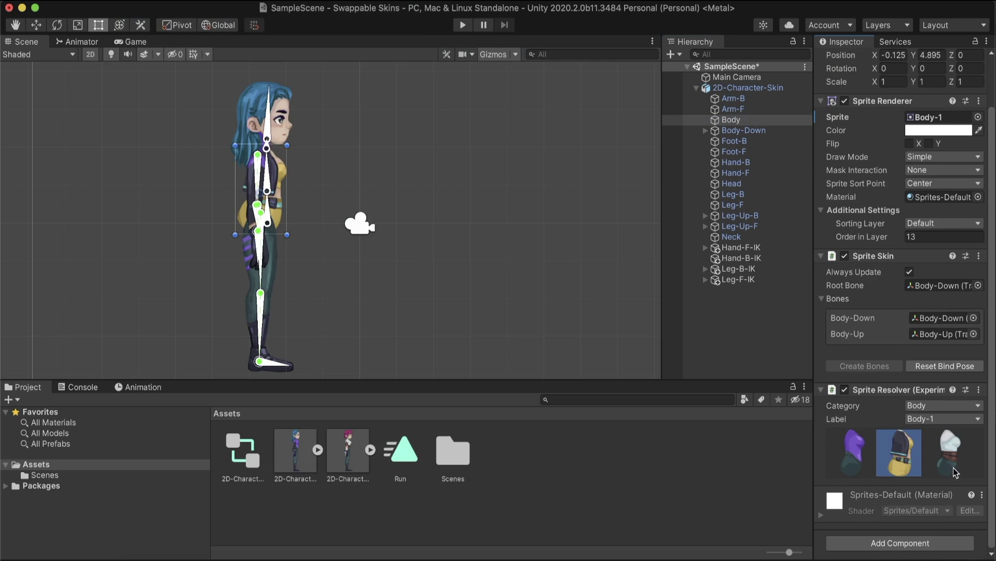
pyautogui.click(950, 457)
pyautogui.click(898, 467)
pyautogui.click(847, 470)
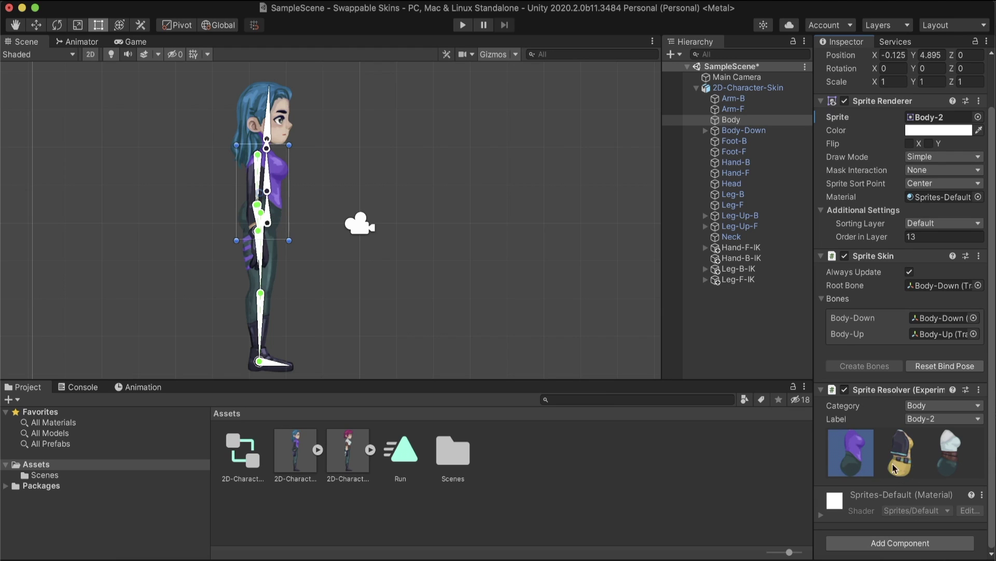
# Try the green and pink heads, restore blue-haired Head-2, and select 2D-Character-Skin.
pyautogui.click(731, 183)
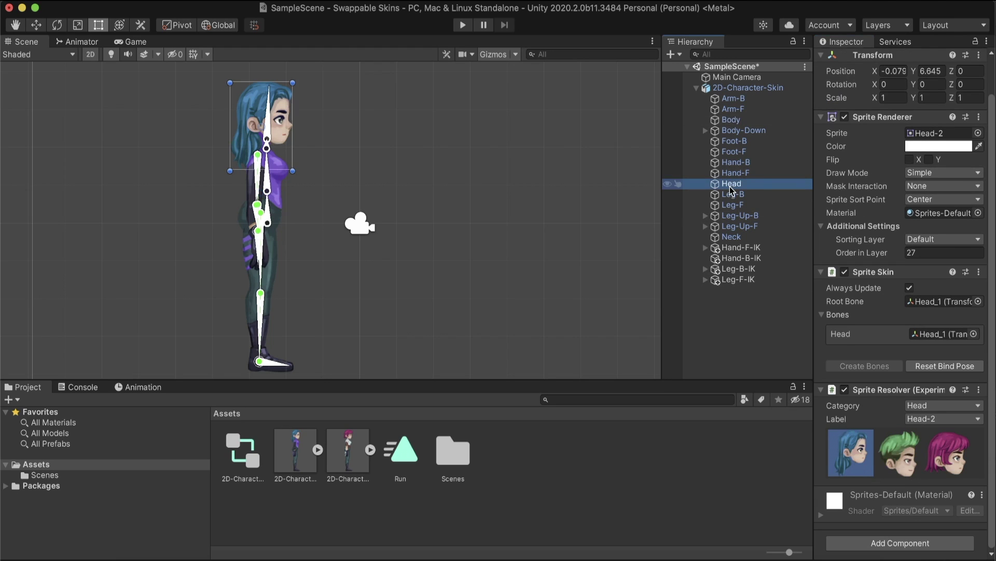
pyautogui.click(901, 451)
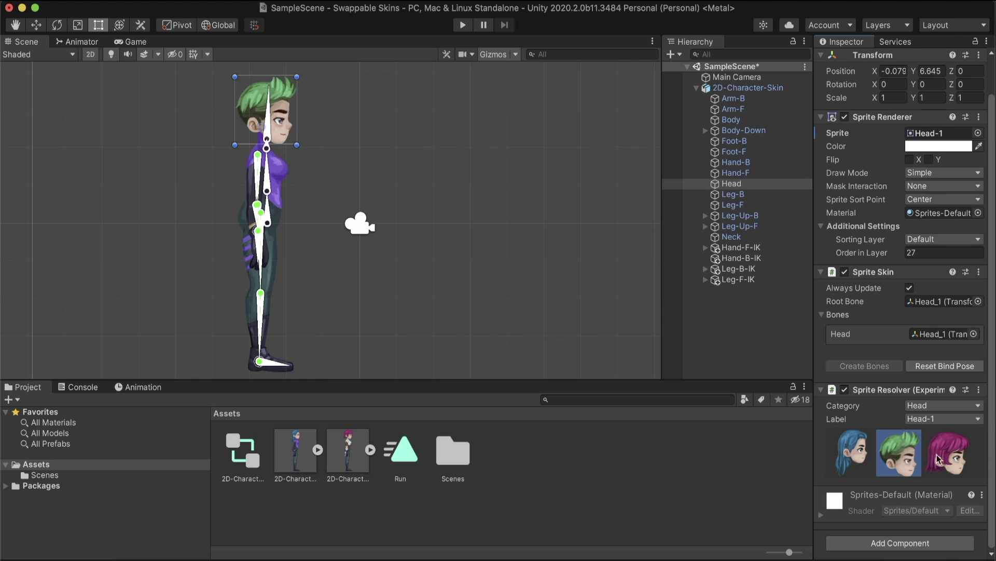
pyautogui.click(959, 464)
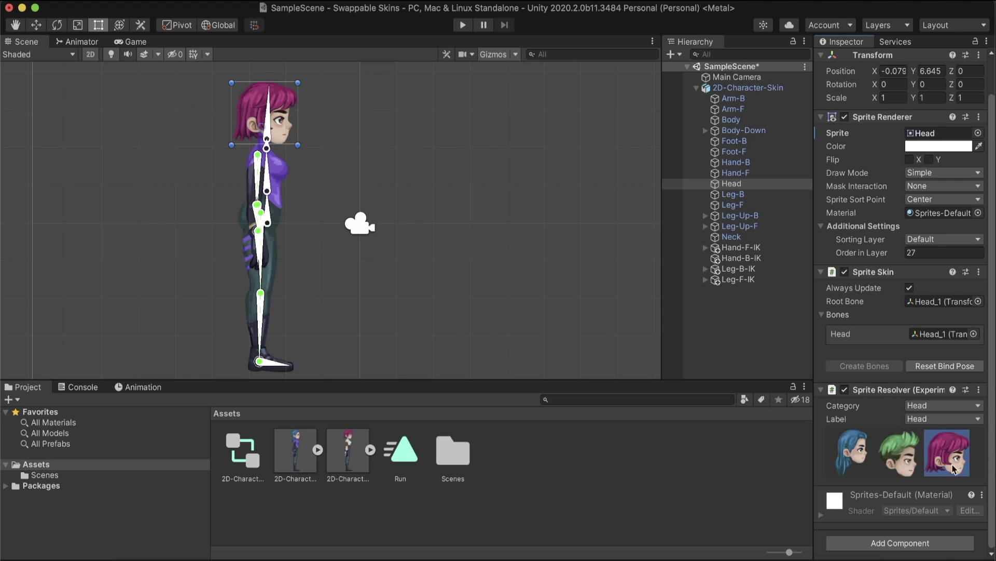
pyautogui.click(851, 464)
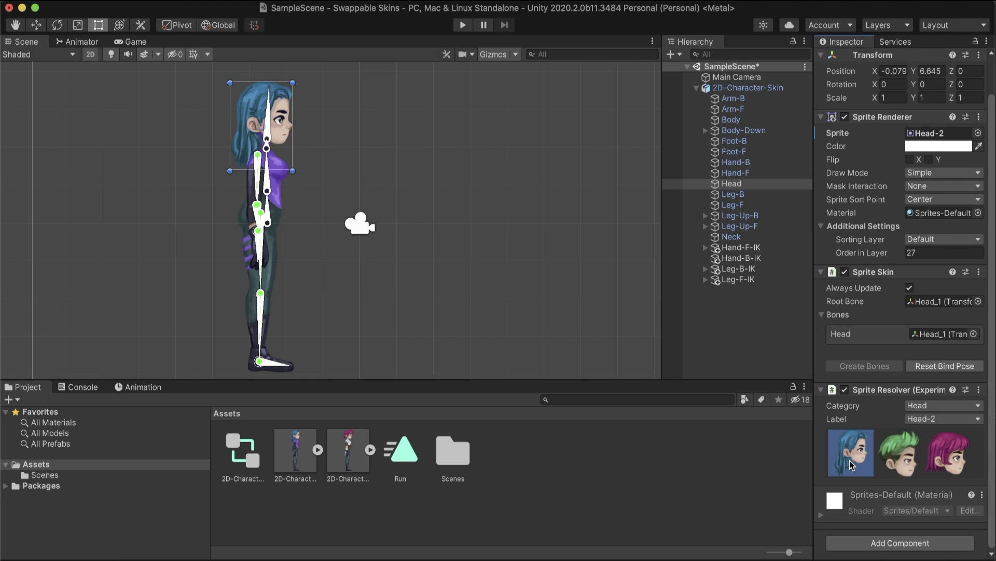
pyautogui.click(748, 87)
# Save the character into Assets as an Original Prefab and select its Body part.
pyautogui.moveTo(748, 88); pyautogui.dragTo(534, 483)
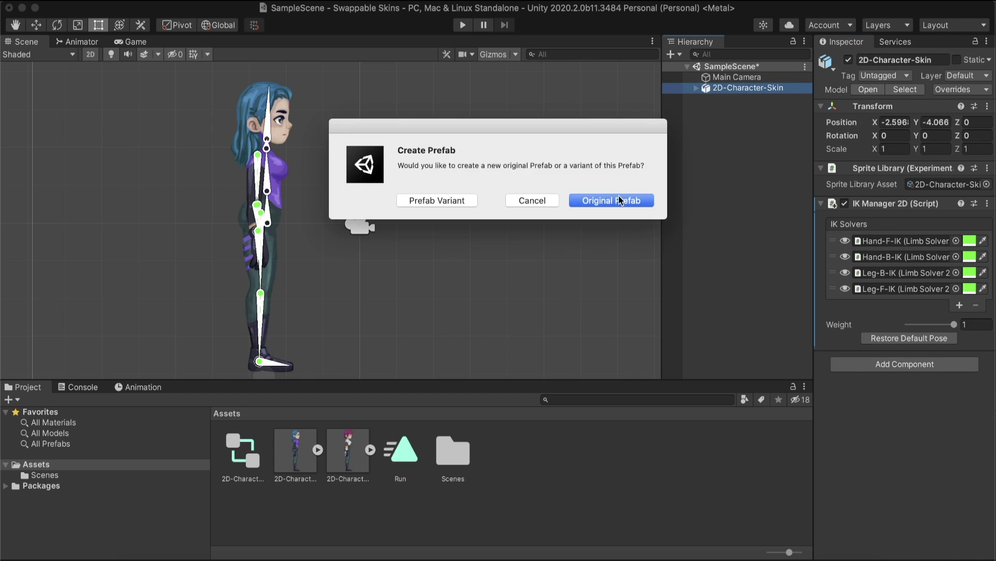
pyautogui.click(618, 198)
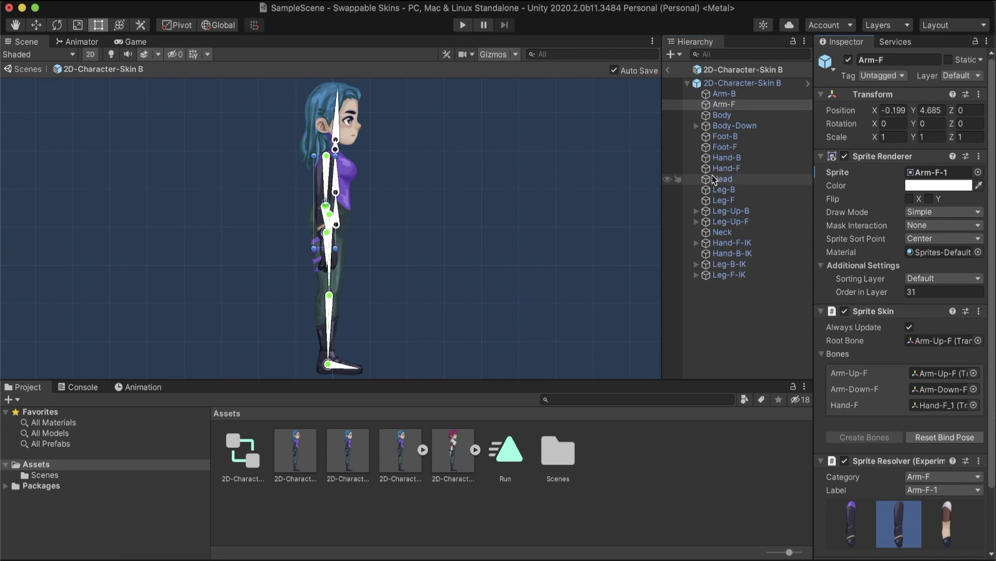
pyautogui.click(722, 114)
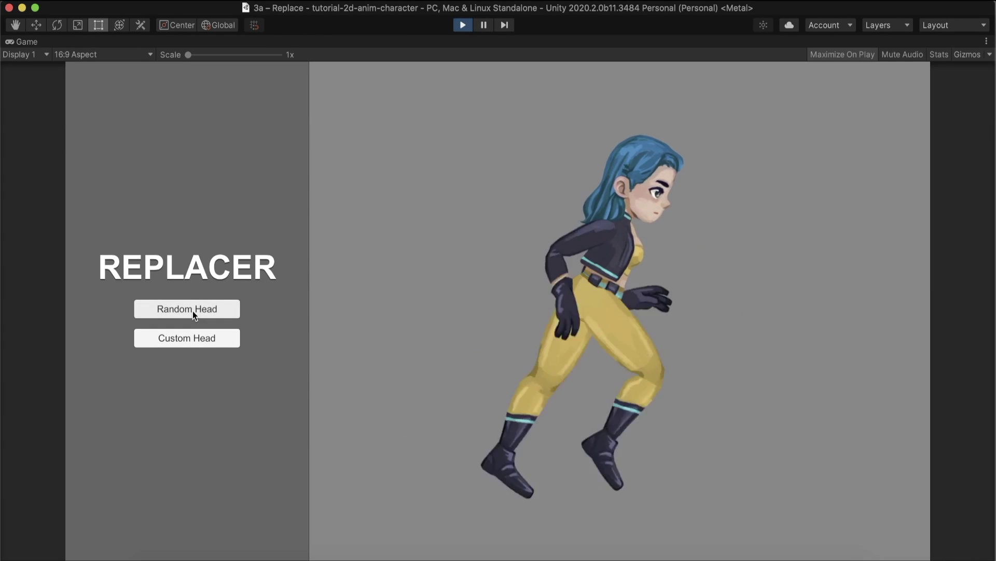
# Apply a random head, then a custom head, the Purple skin, and set the mixed character's body to Body.
pyautogui.click(200, 308)
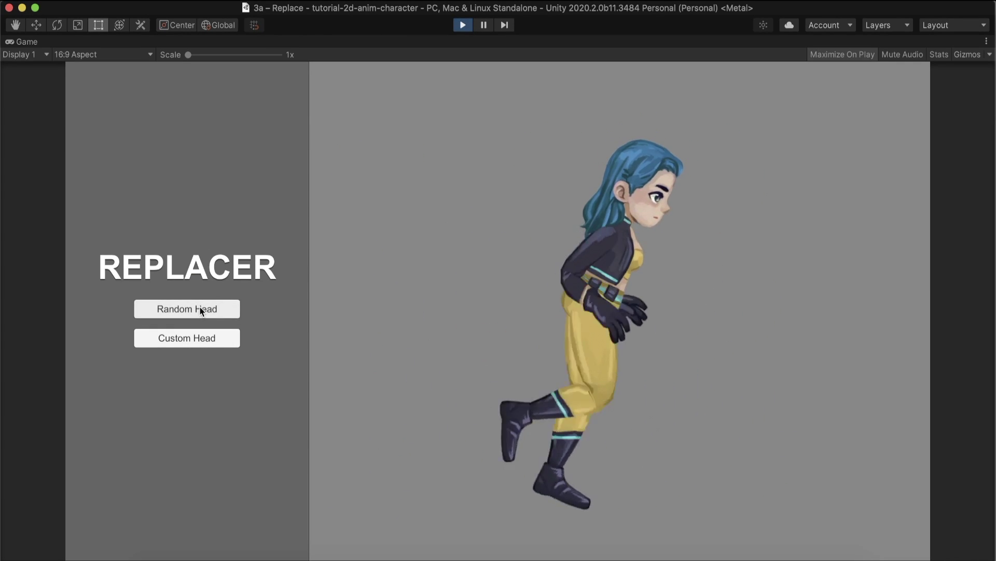
pyautogui.click(196, 342)
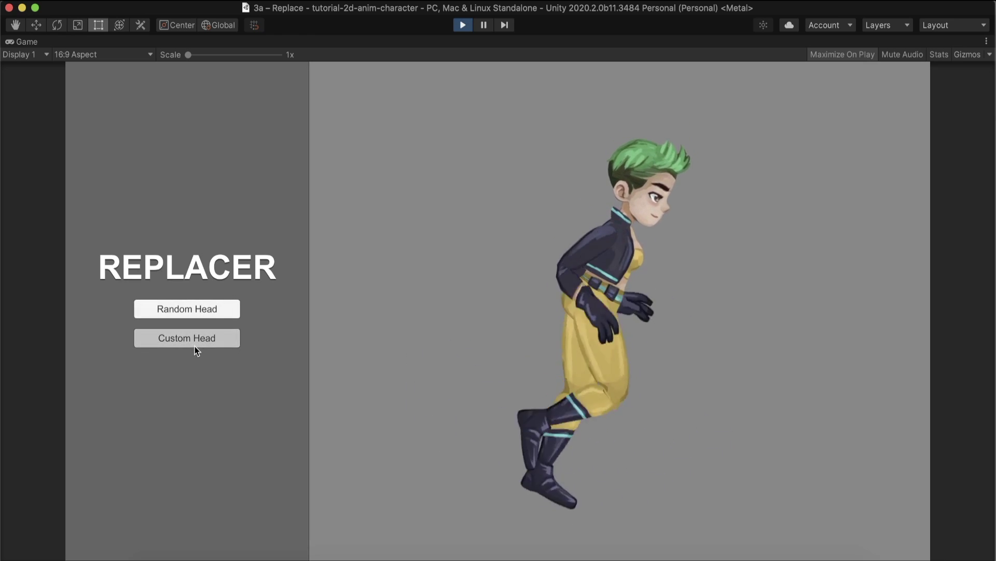
pyautogui.click(177, 312)
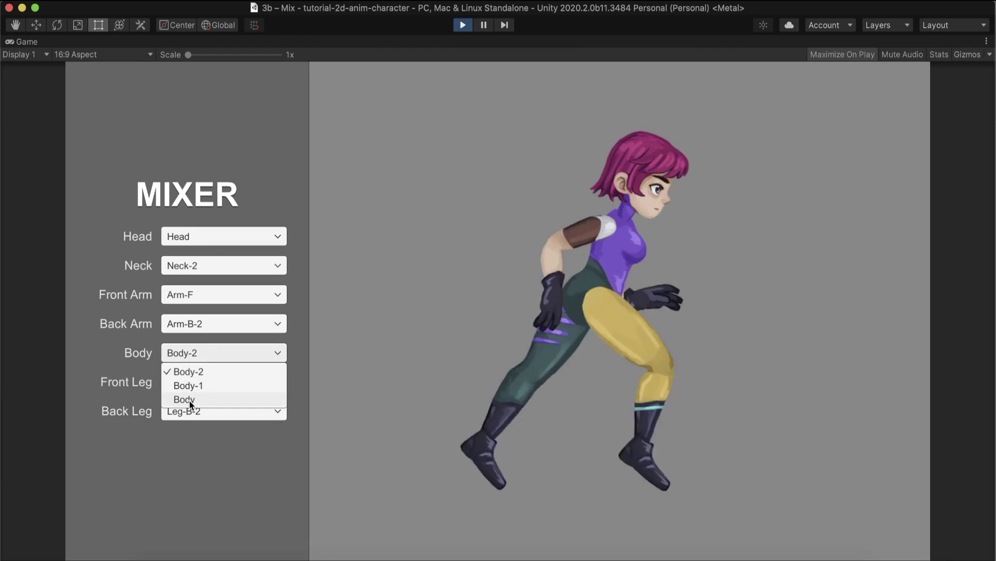
pyautogui.click(190, 404)
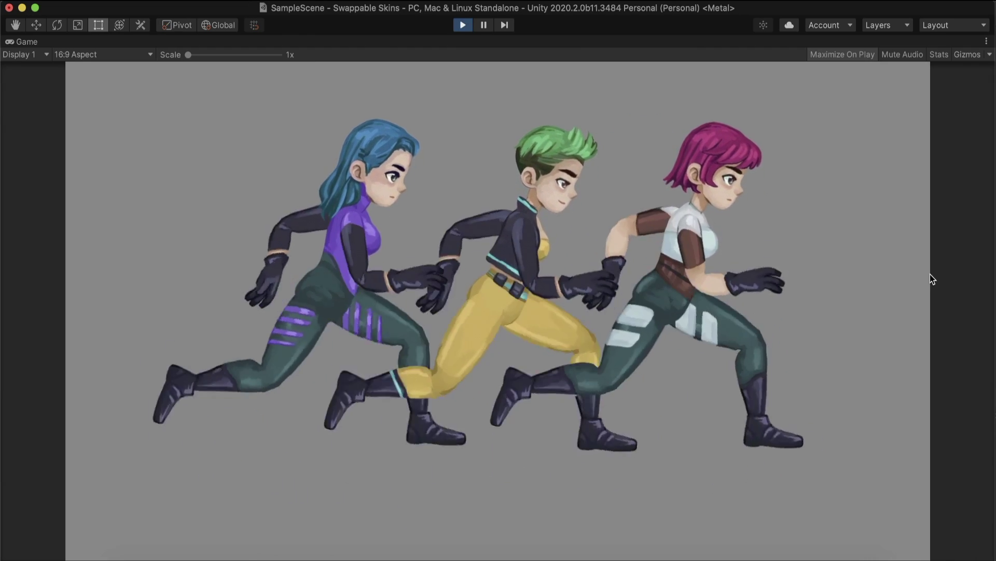